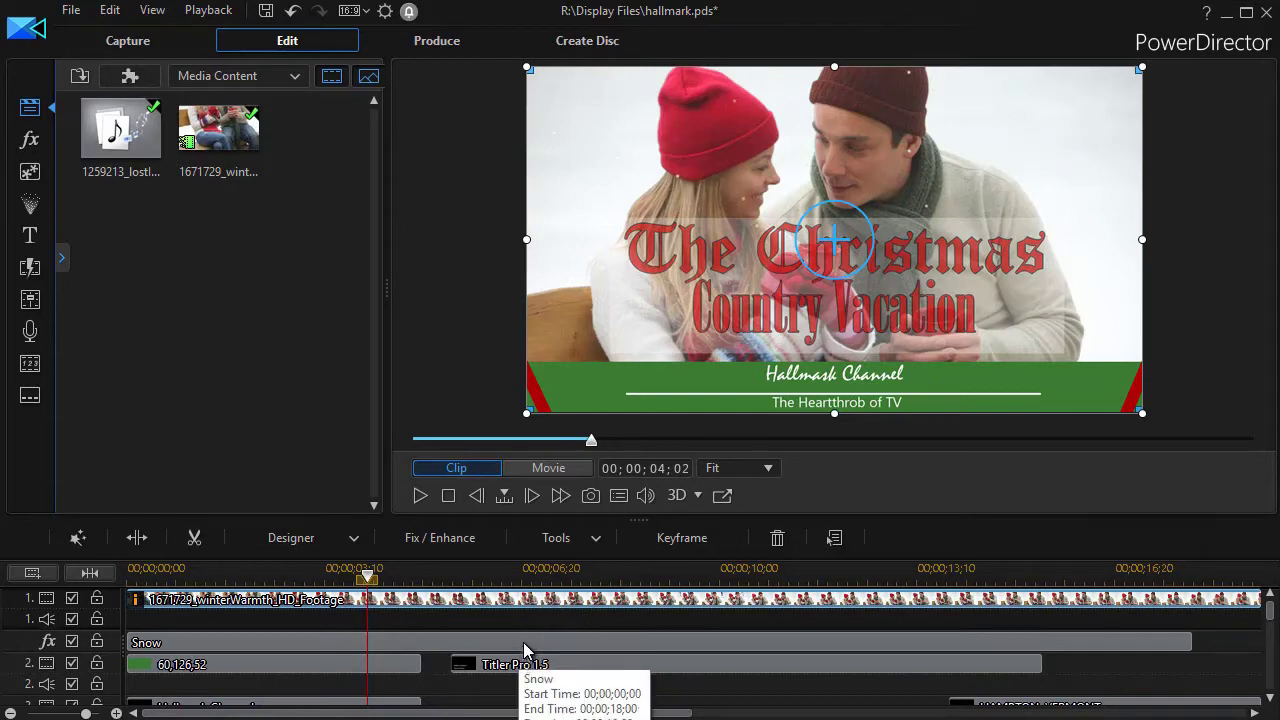
Step: Open the Snow effect's settings, widen the panel to reveal Largest Size 29 and Density 34, then close it
{"action": "left_click", "coordinate": [523, 642]}
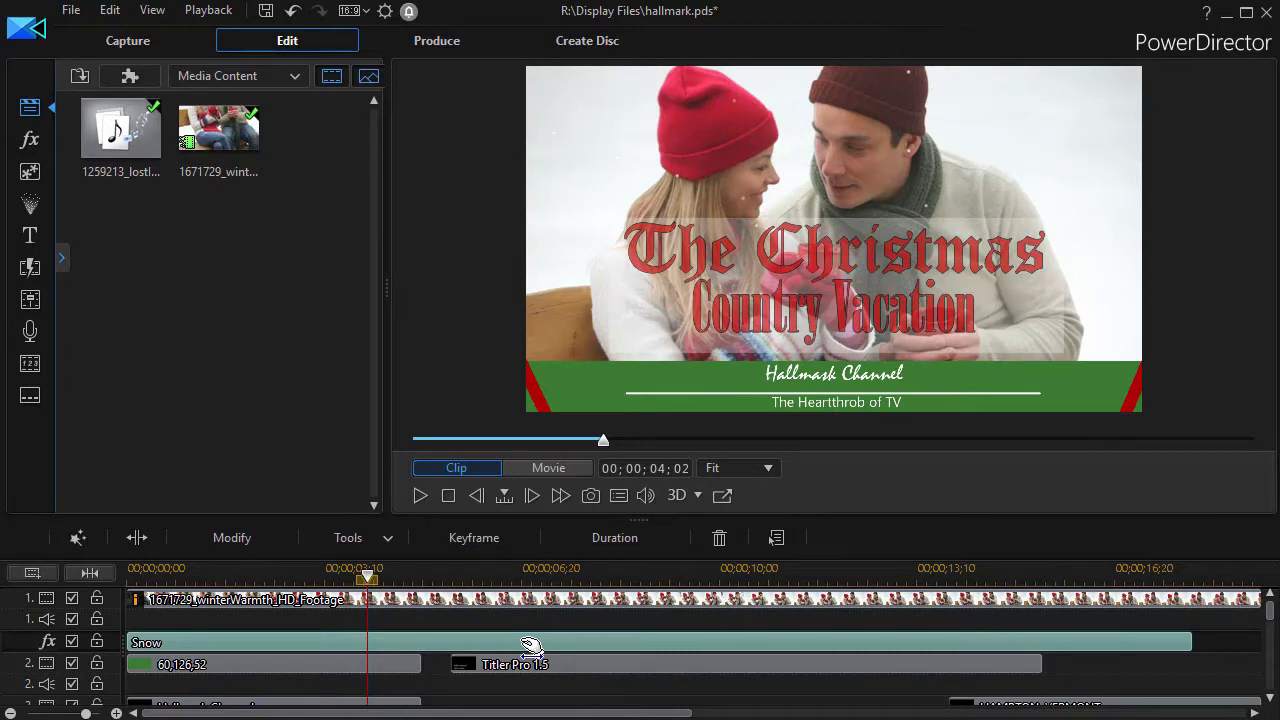
{"action": "double_click", "coordinate": [530, 645]}
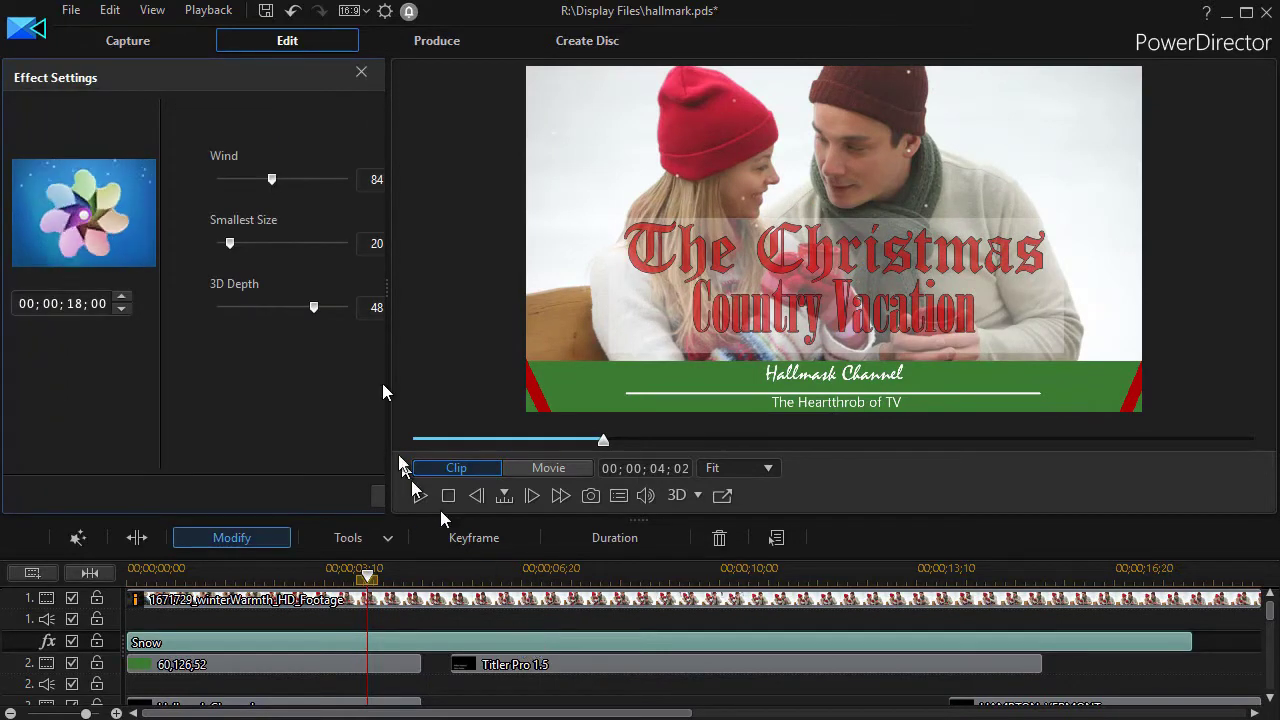
{"action": "left_click_drag", "start_coordinate": [384, 284], "coordinate": [624, 336]}
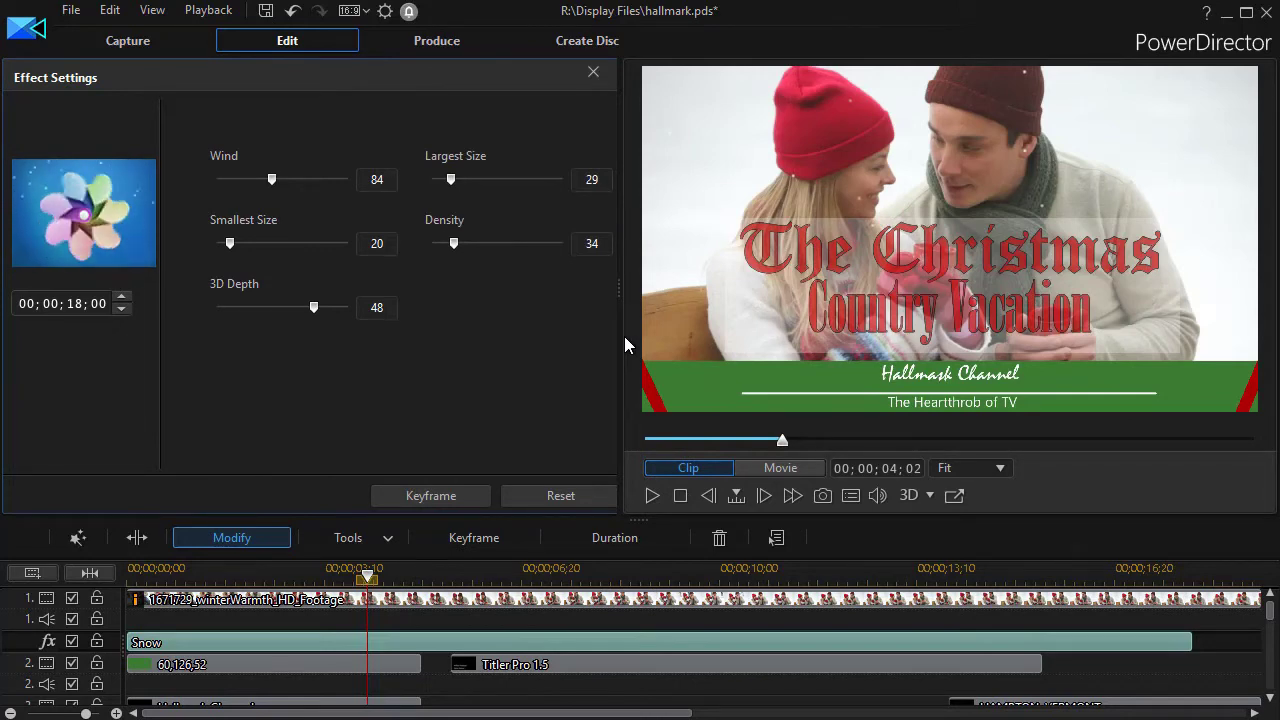
{"action": "left_click", "coordinate": [594, 75]}
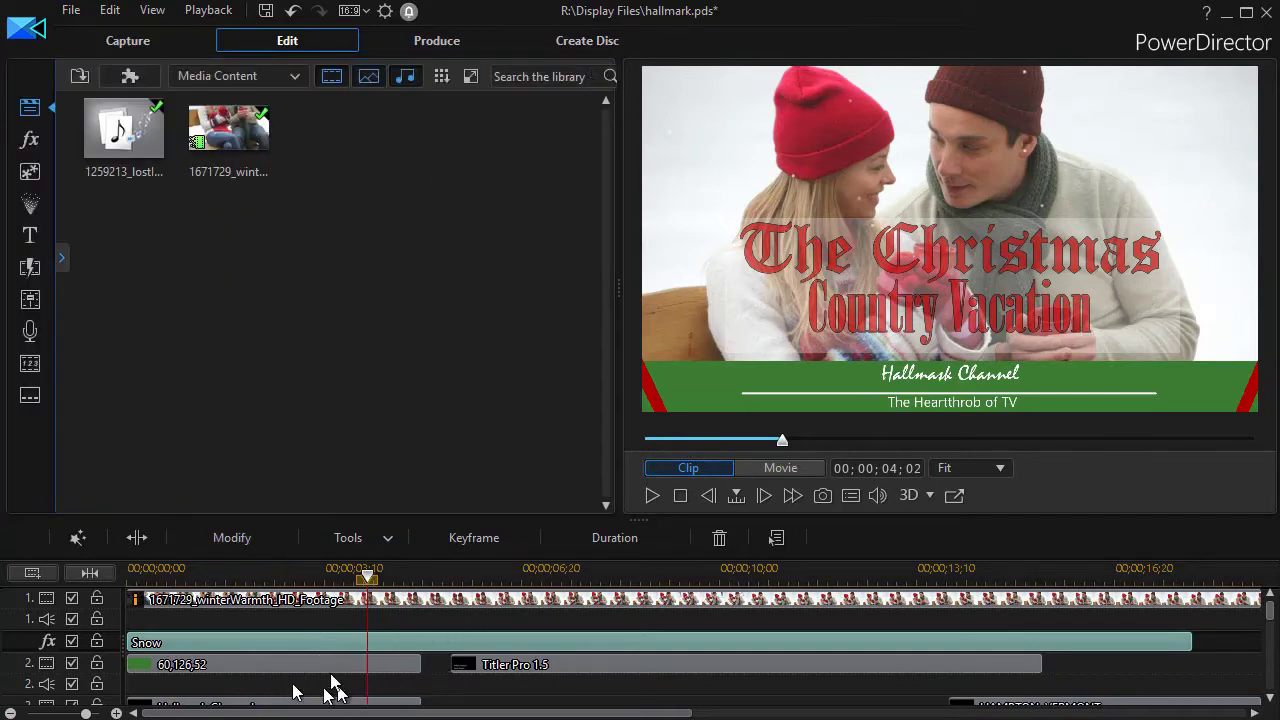
Step: Open the Hallmask Channel title clip on track 3 in Title Designer
{"action": "left_click", "coordinate": [278, 668]}
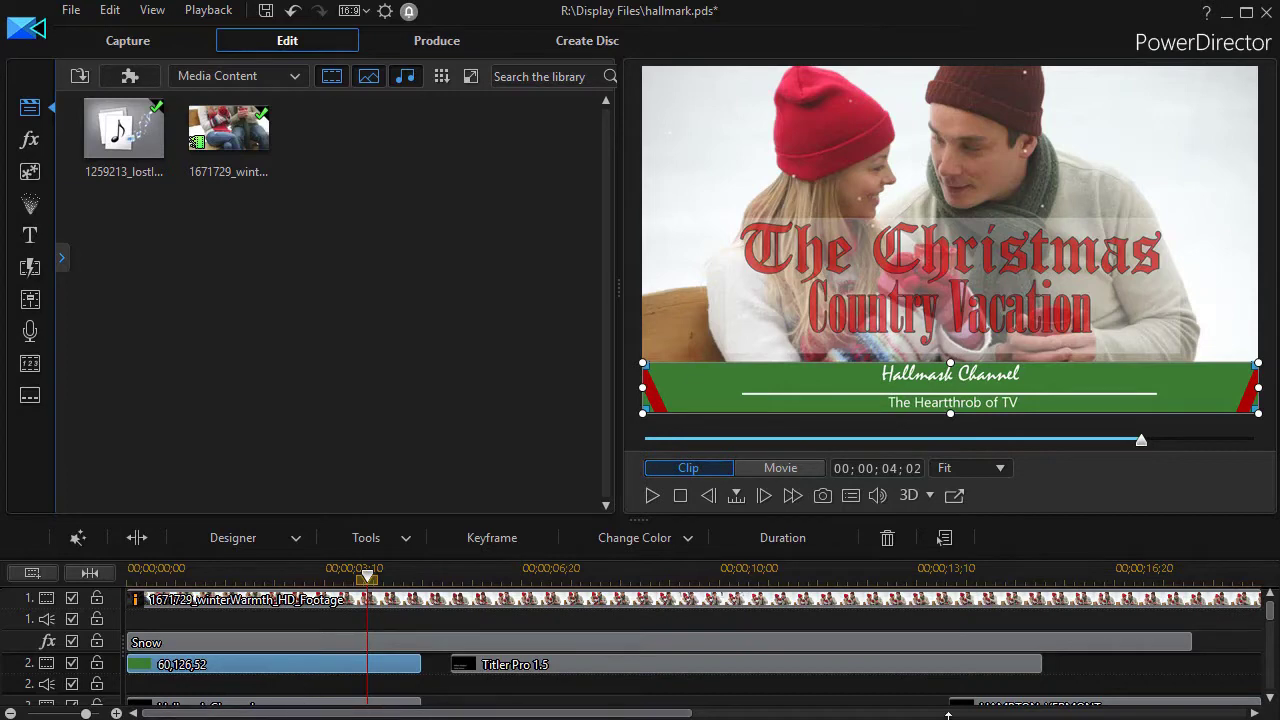
{"action": "scroll", "coordinate": [333, 610], "scroll_direction": "down", "scroll_amount": 2}
{"action": "left_click", "coordinate": [333, 605]}
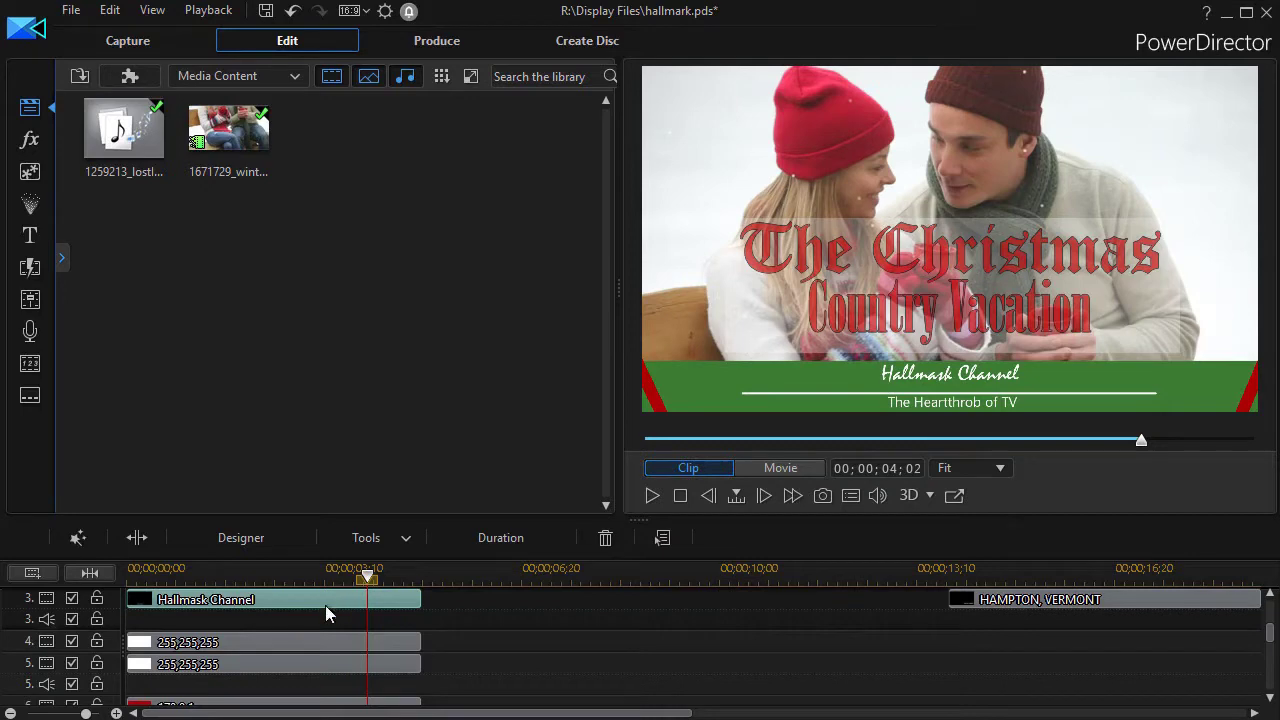
{"action": "double_click", "coordinate": [326, 604]}
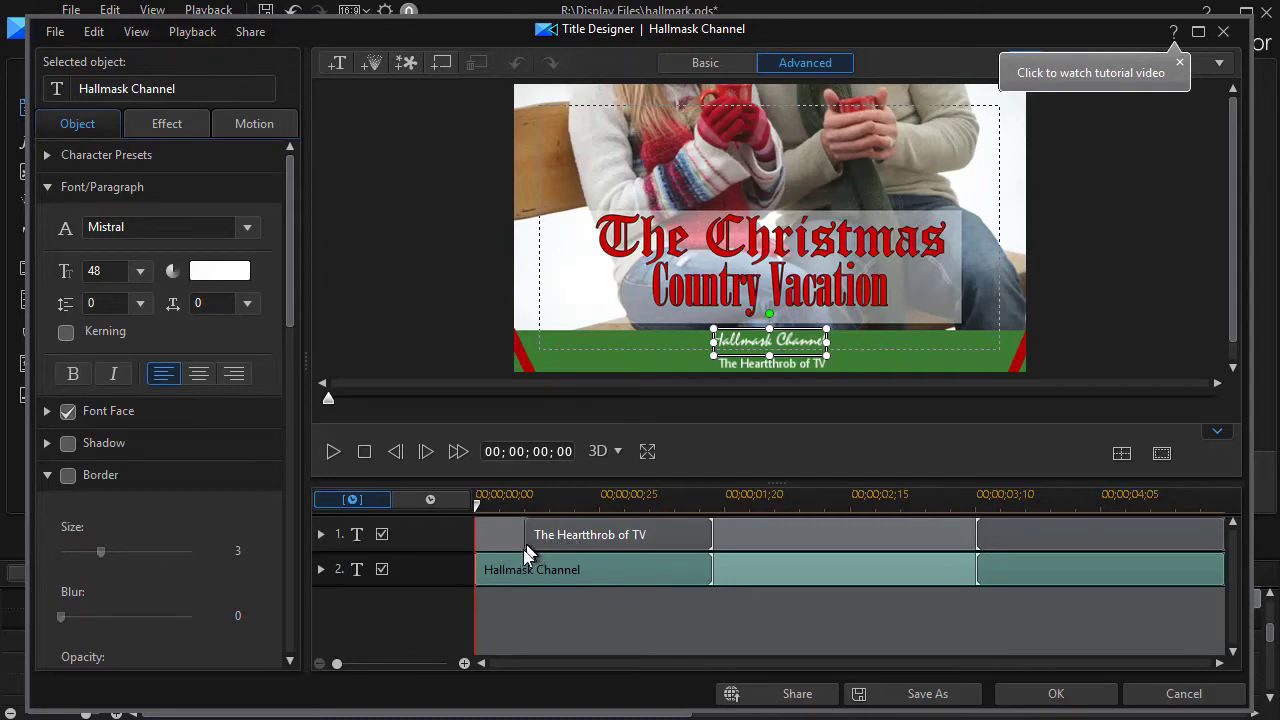
Step: Cancel out of the Hallmask Channel title without saving changes
{"action": "left_click", "coordinate": [1190, 693]}
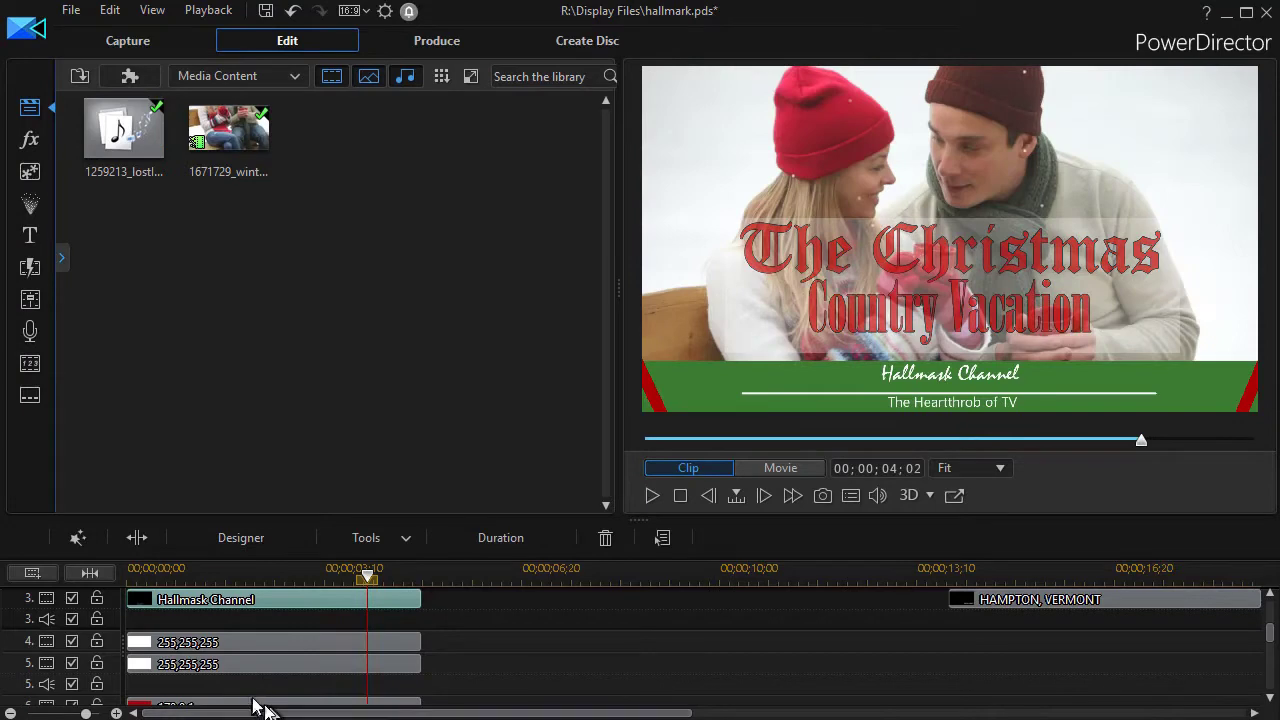
Step: Raise the white 255,255,255 box's starting opacity to 43% in PiP Designer
{"action": "left_click", "coordinate": [267, 640]}
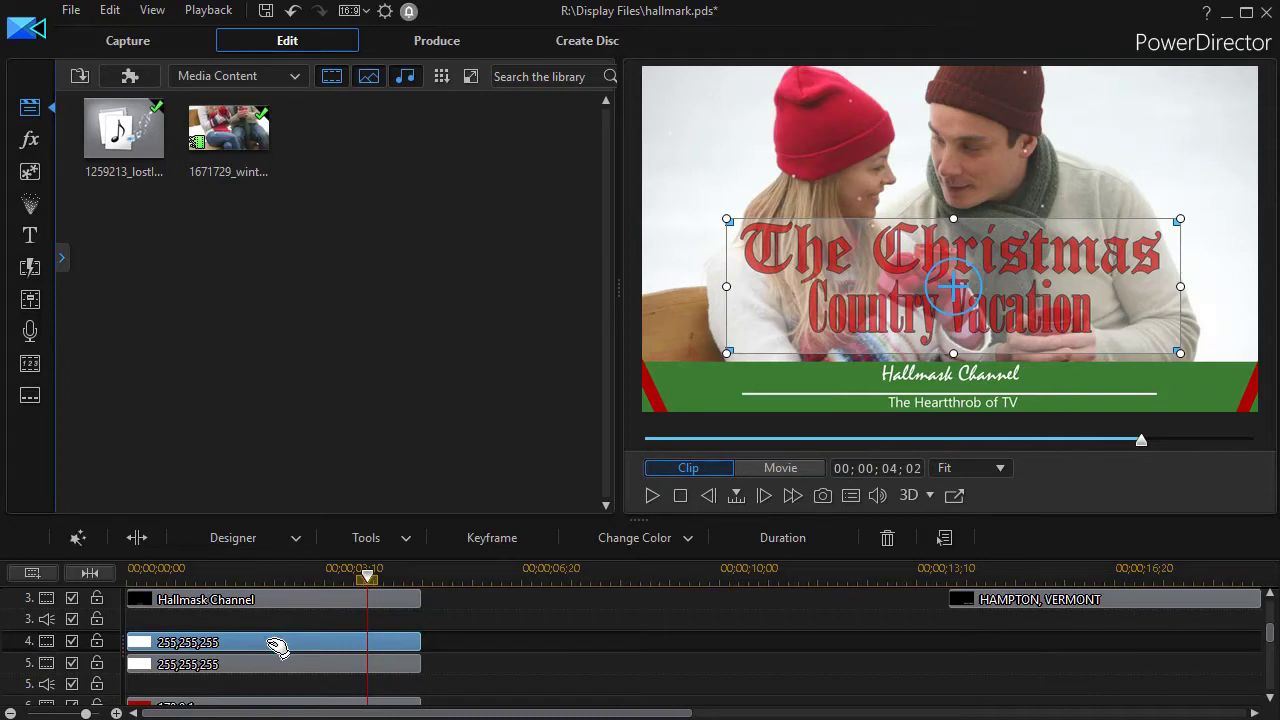
{"action": "double_click", "coordinate": [269, 643]}
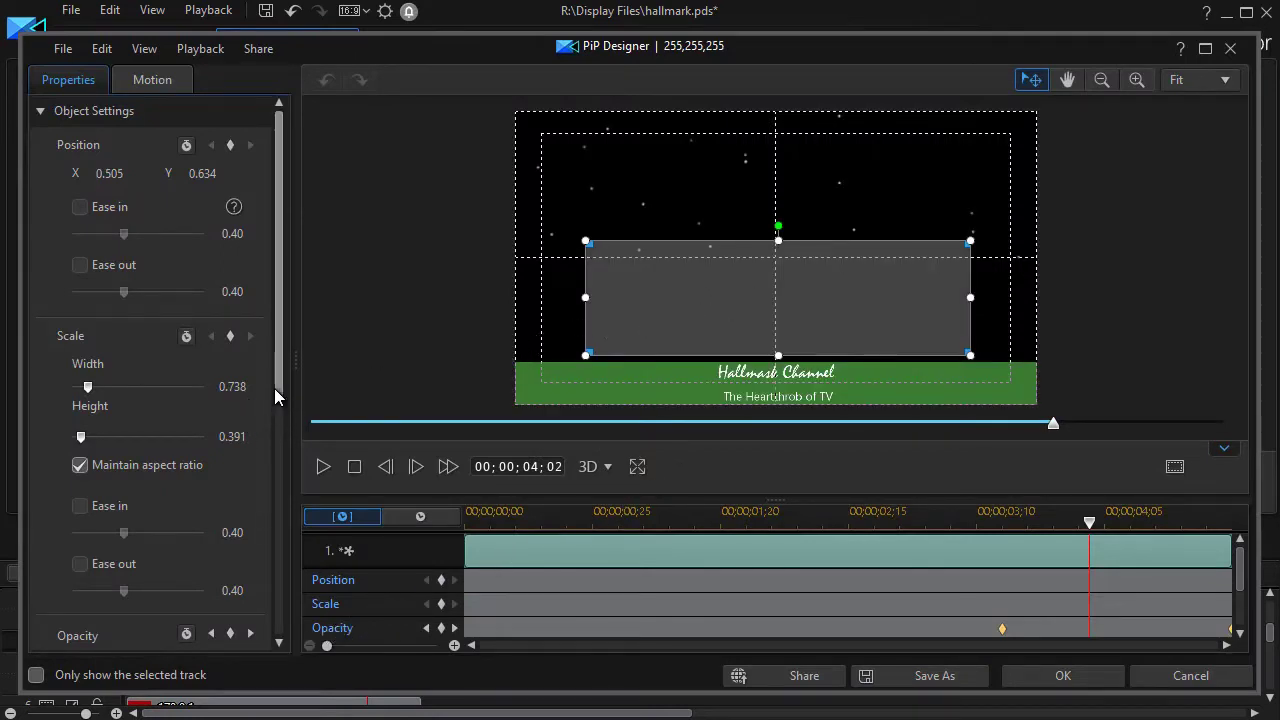
{"action": "scroll", "coordinate": [280, 422], "scroll_direction": "down", "scroll_amount": 2}
{"action": "left_click", "coordinate": [122, 555]}
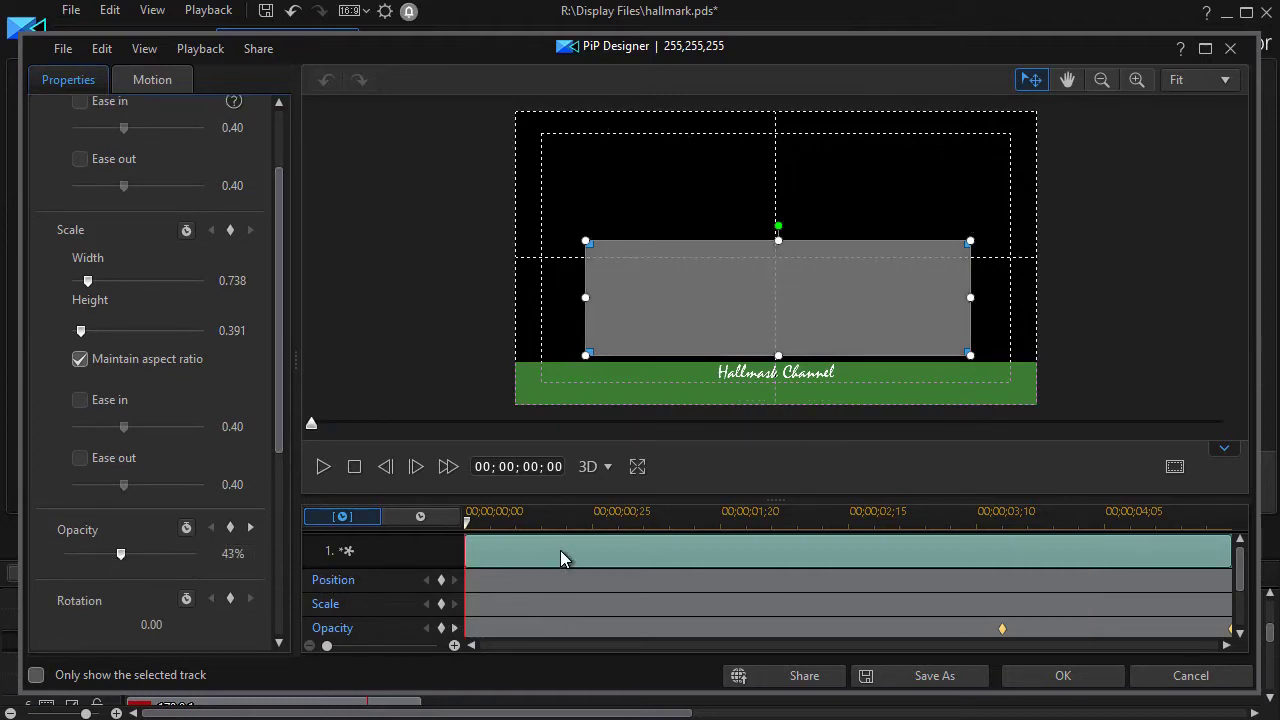
Step: Check the opacity keyframes at 03;15 and 05;00 still fade to 0%, then close PiP Designer
{"action": "left_click", "coordinate": [454, 628]}
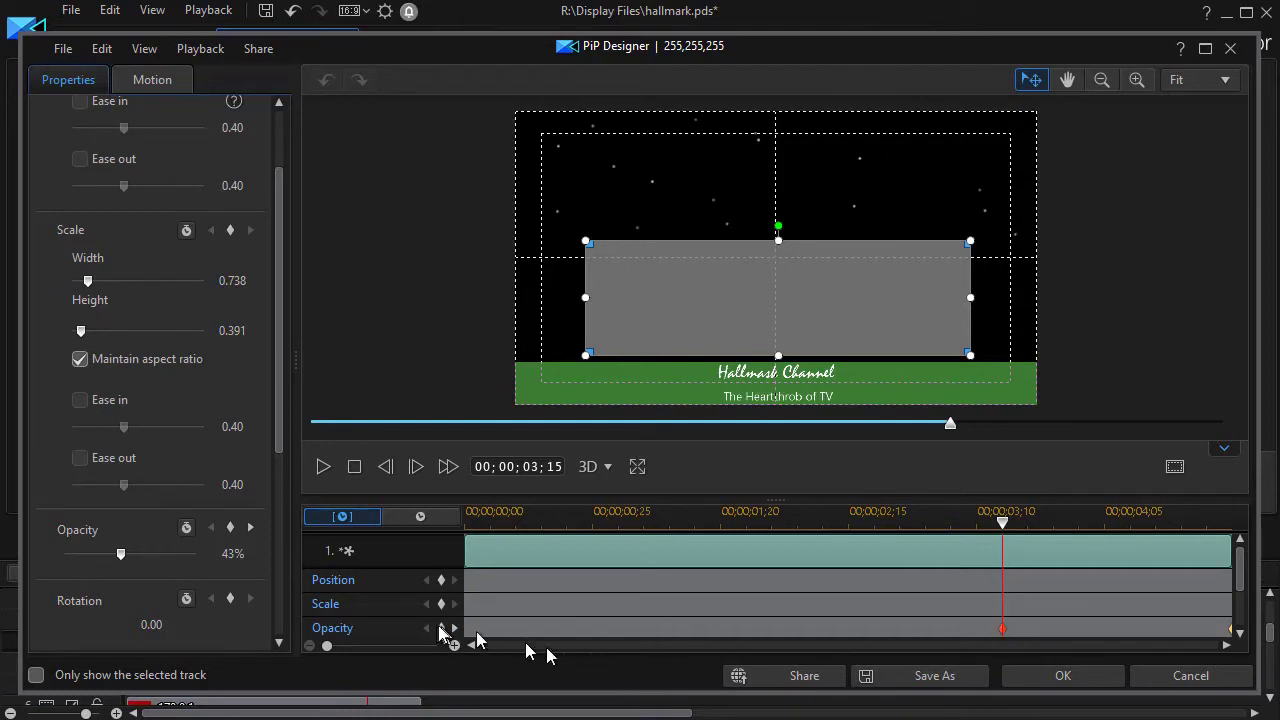
{"action": "left_click", "coordinate": [455, 629]}
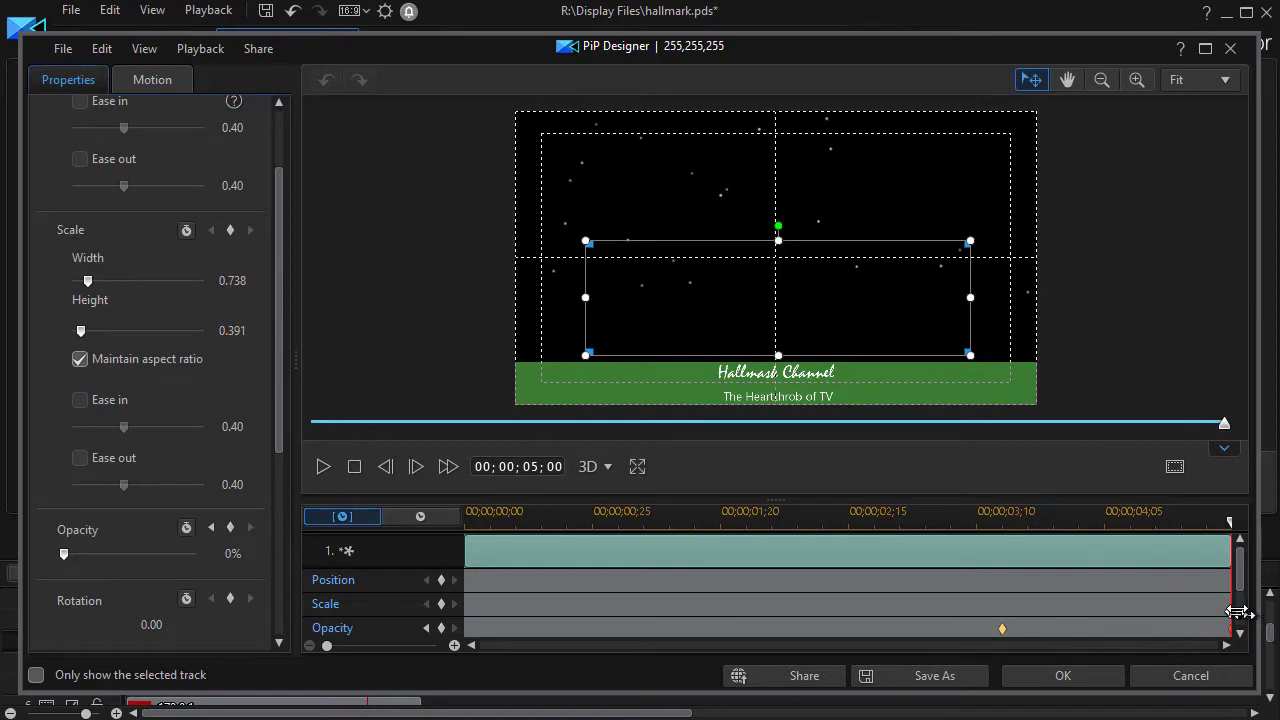
{"action": "left_click", "coordinate": [1230, 49]}
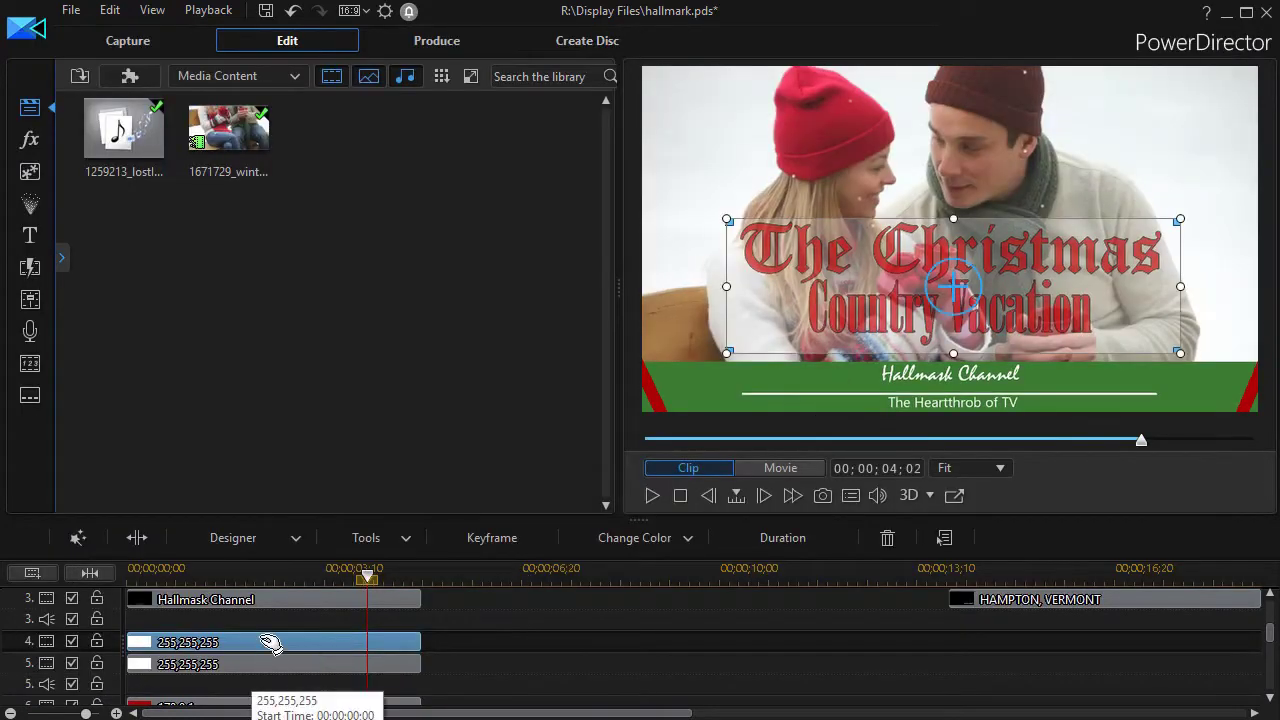
{"action": "left_click", "coordinate": [267, 668]}
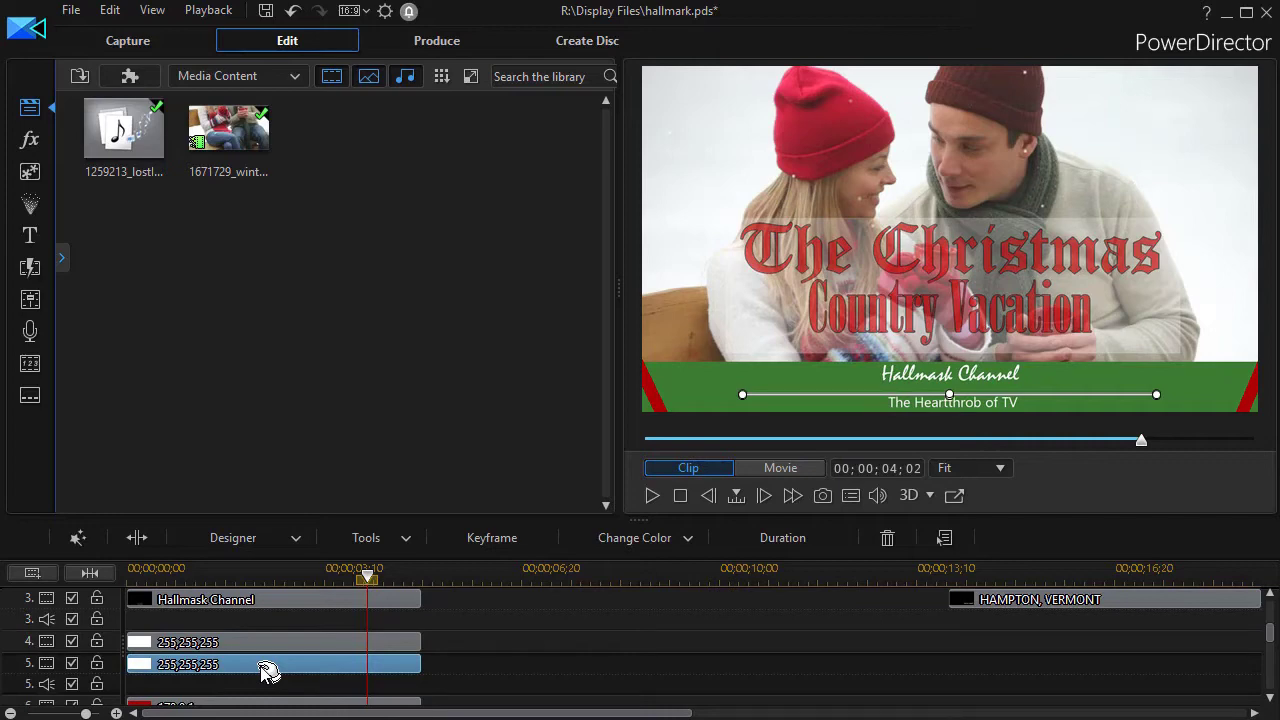
{"action": "left_click_drag", "start_coordinate": [1143, 444], "coordinate": [1117, 449]}
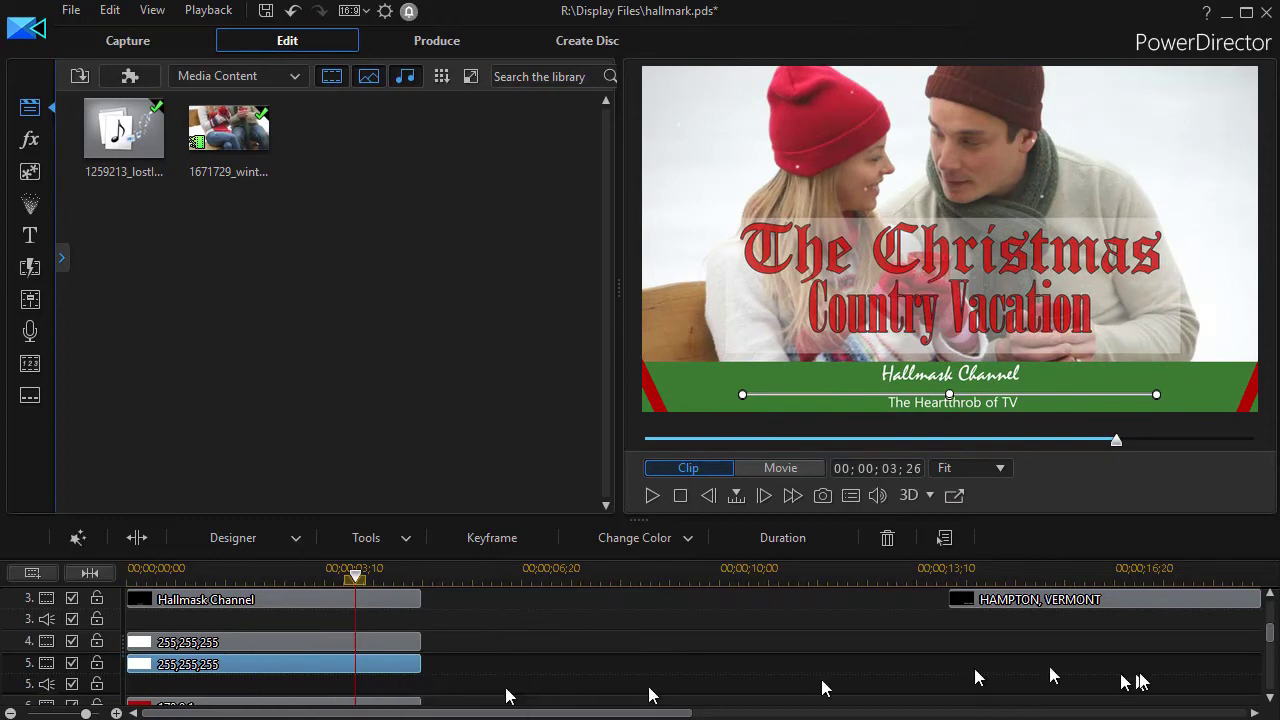
{"action": "left_click", "coordinate": [1272, 700]}
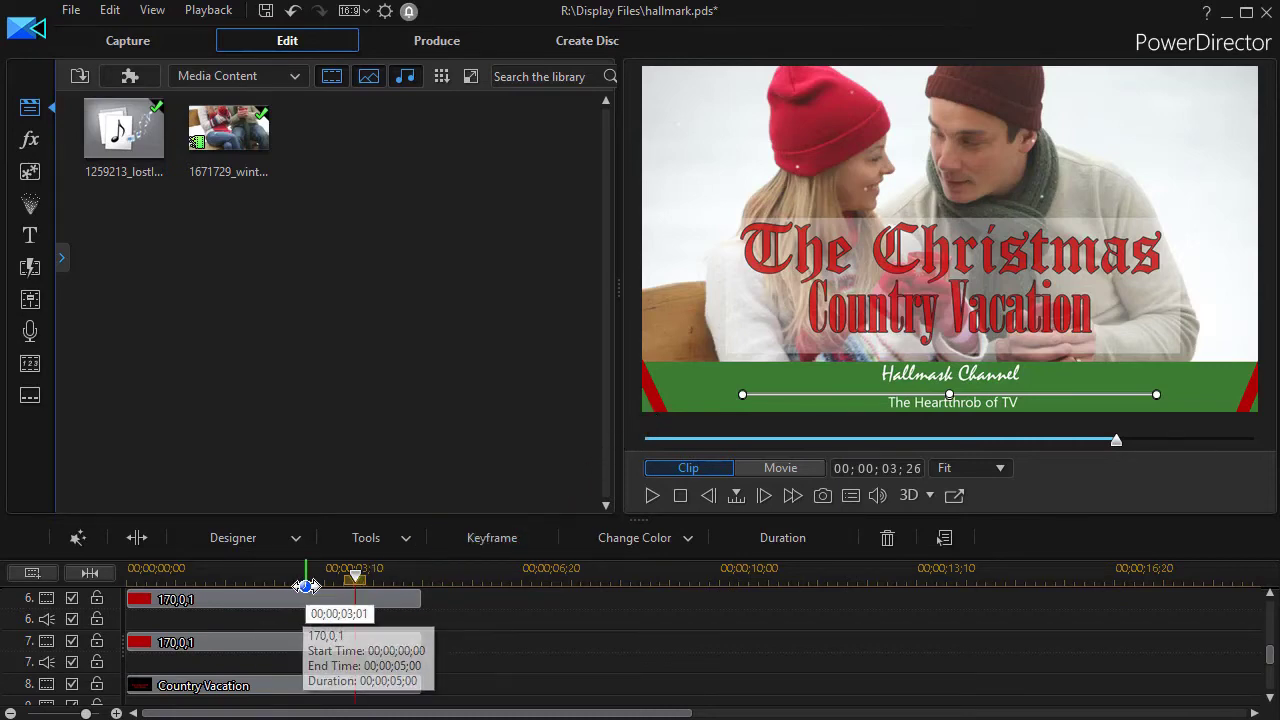
{"action": "left_click", "coordinate": [299, 600]}
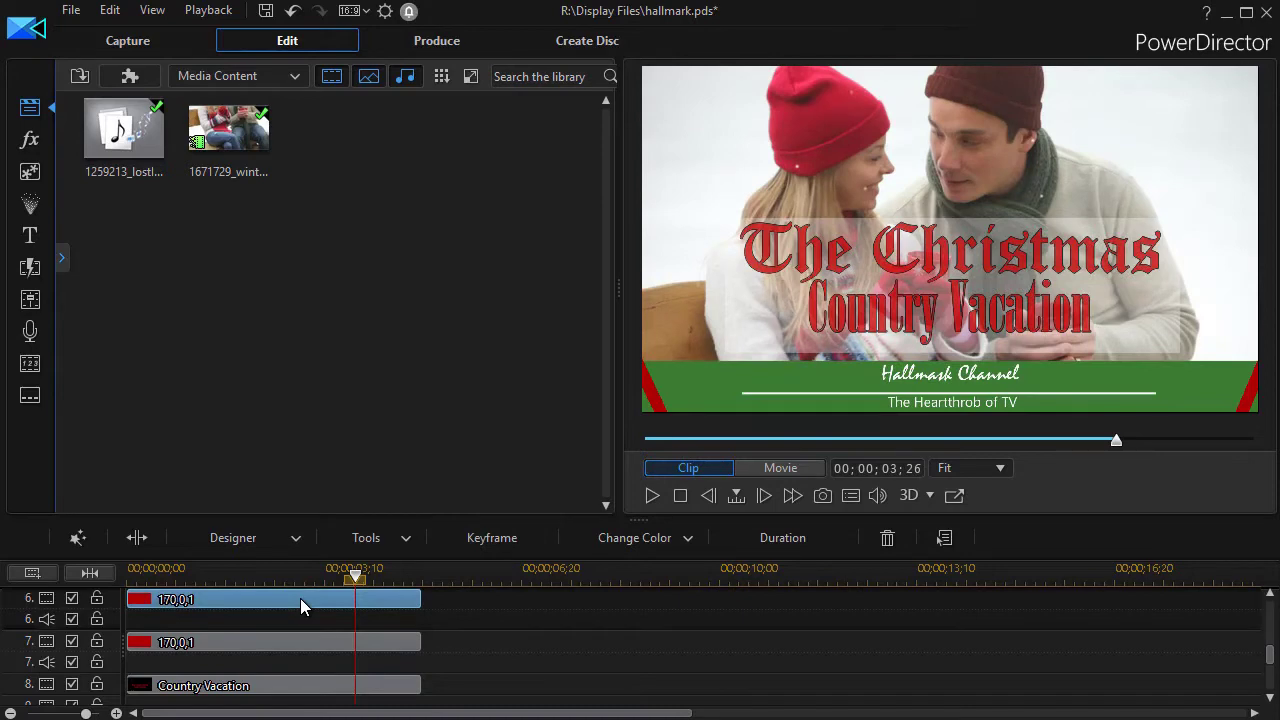
{"action": "double_click", "coordinate": [300, 598]}
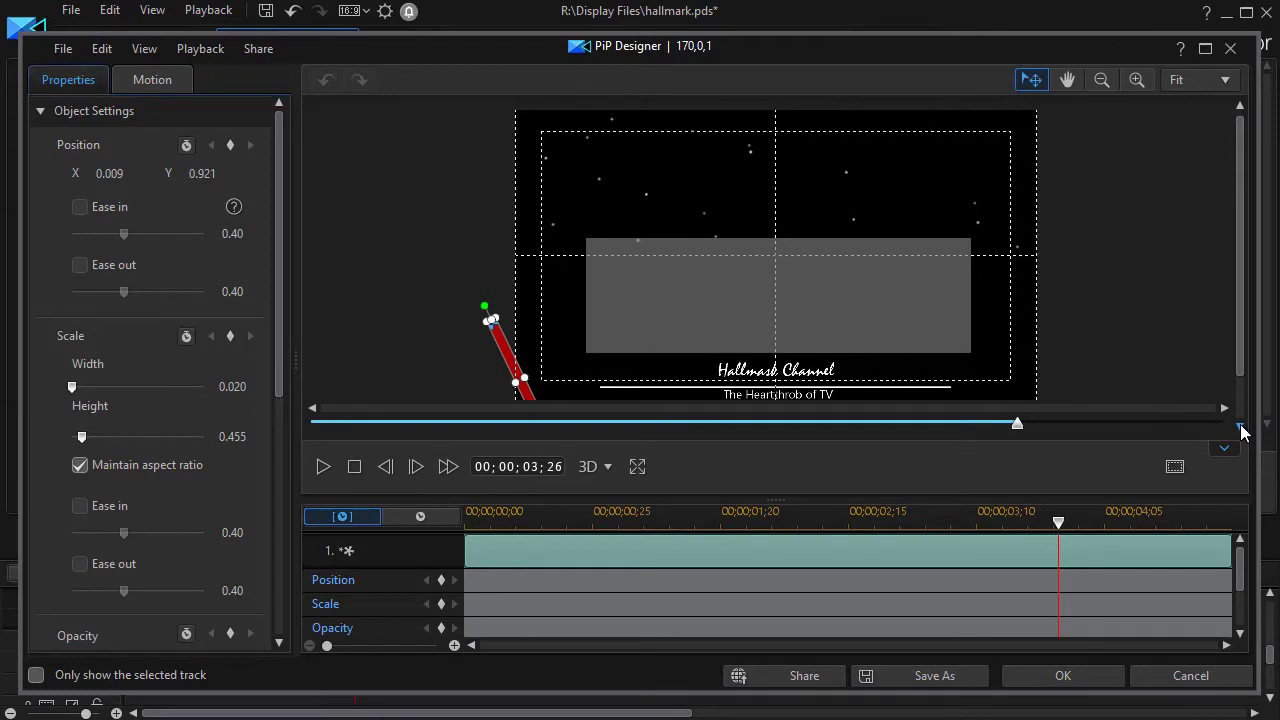
{"action": "scroll", "coordinate": [1245, 405], "scroll_direction": "down", "scroll_amount": 1}
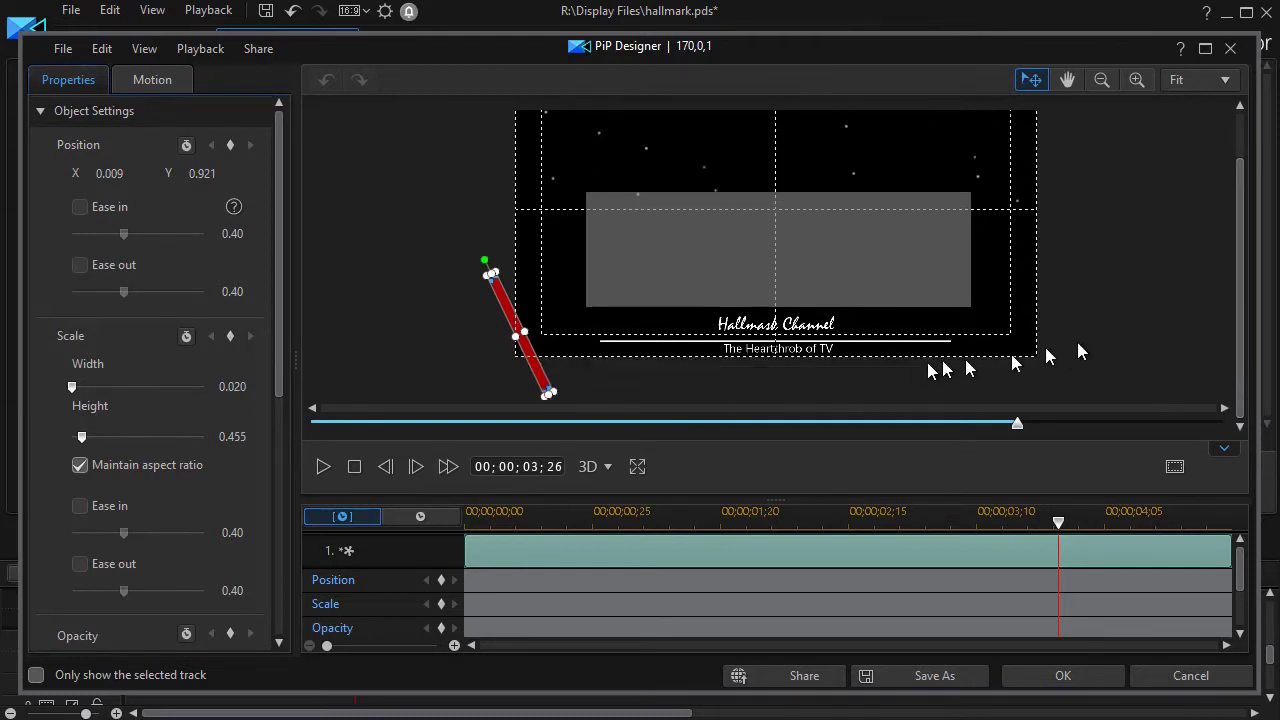
{"action": "left_click", "coordinate": [1231, 53]}
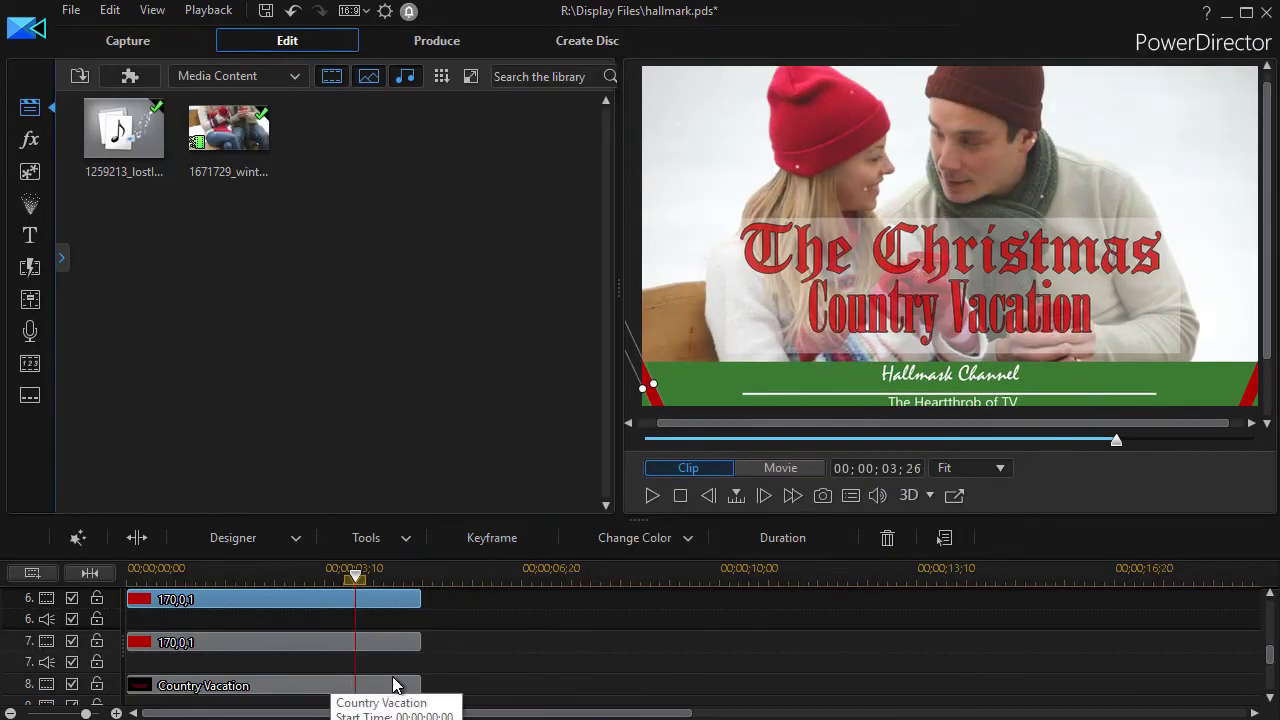
Step: Confirm the red Old English Text MT 'The Christmas Country Vacation' title and apply it
{"action": "left_click", "coordinate": [312, 690]}
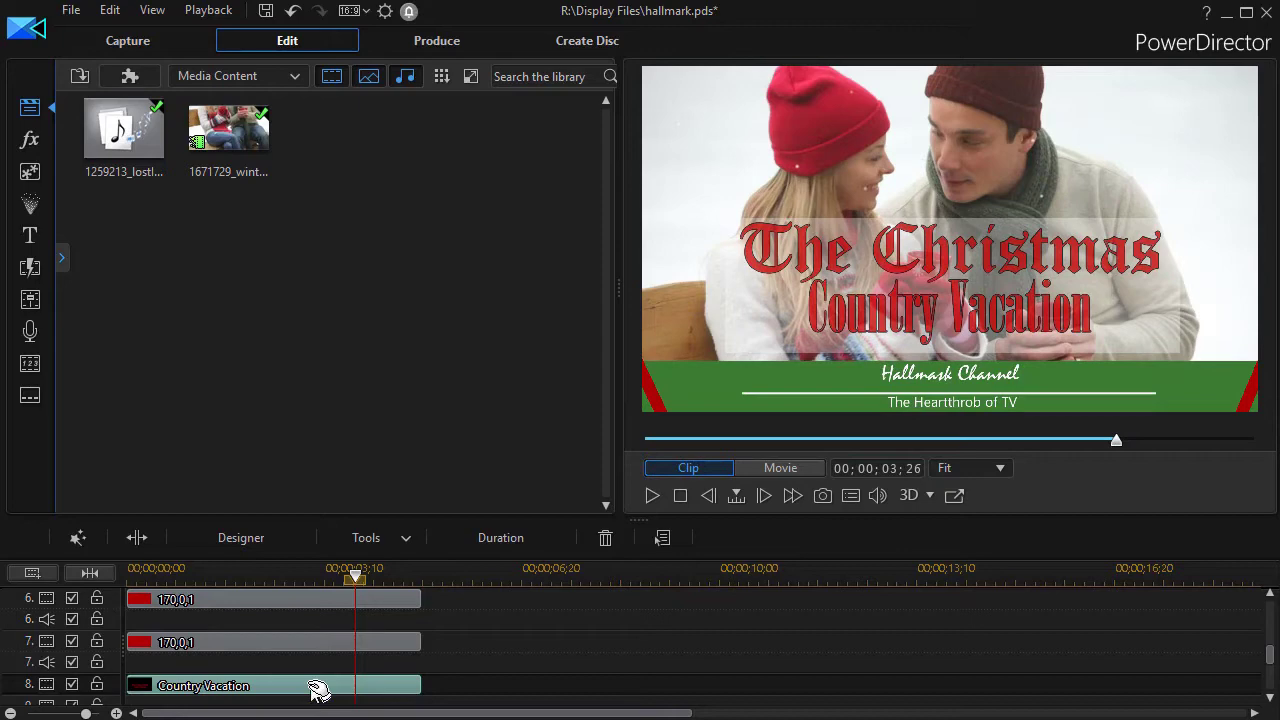
{"action": "double_click", "coordinate": [312, 690]}
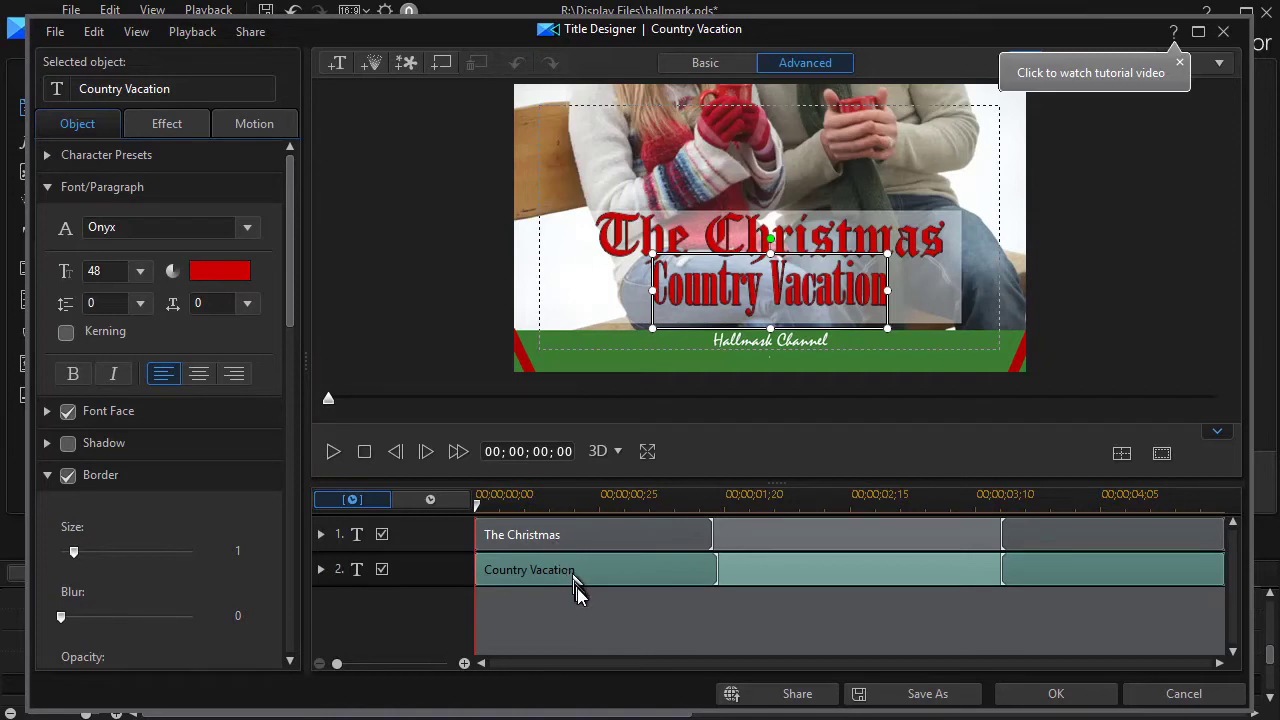
{"action": "left_click", "coordinate": [1099, 536]}
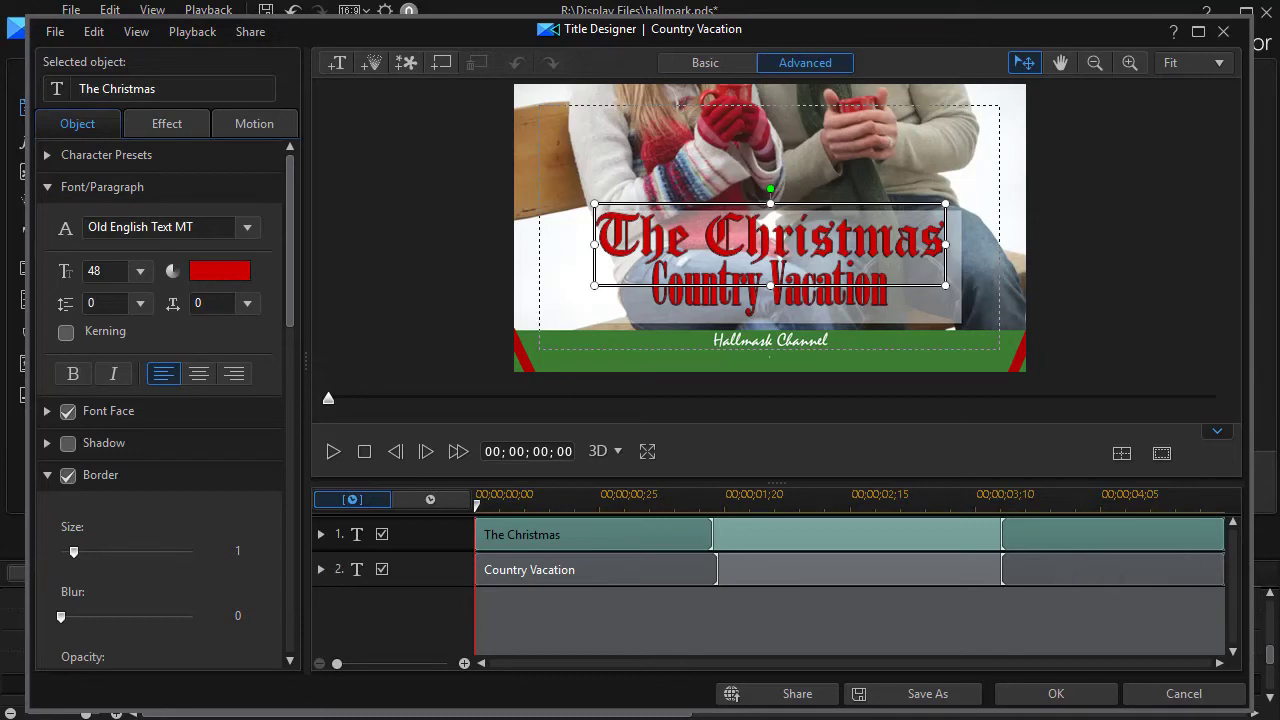
{"action": "left_click", "coordinate": [1228, 35]}
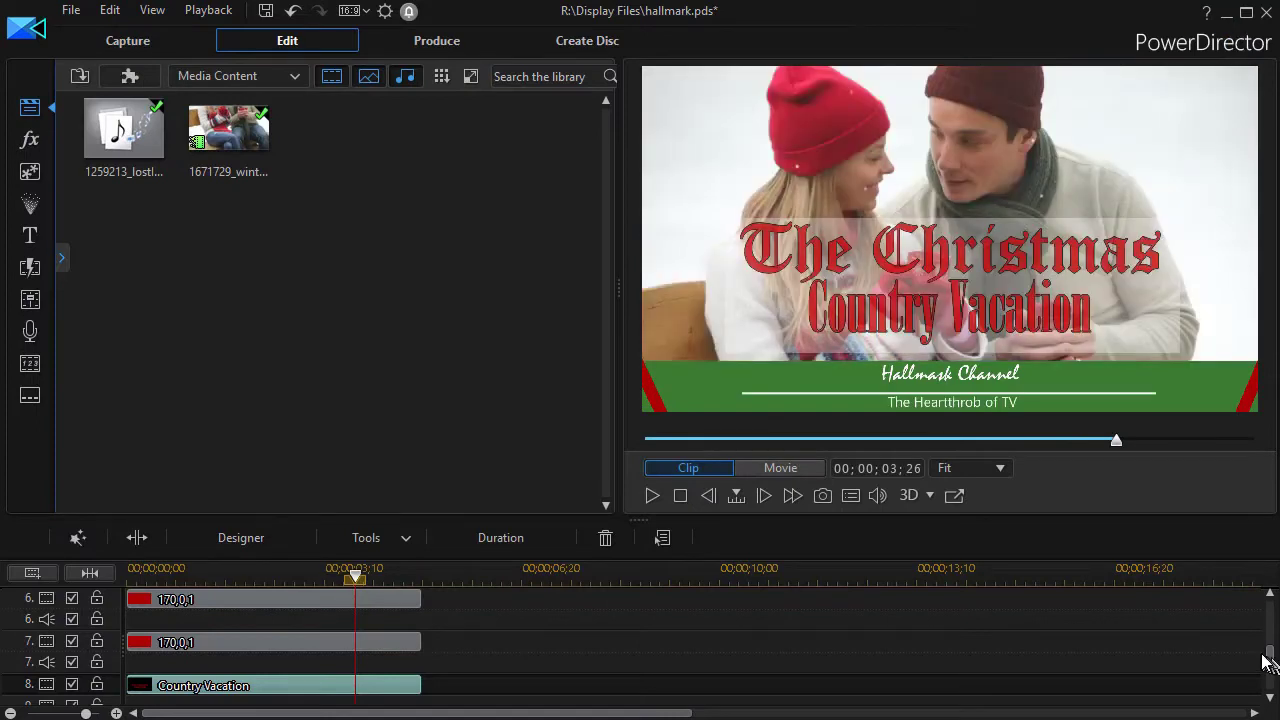
Step: Move the playhead to about 8 seconds and select the Titler Pro 1.5 cast-name clip
{"action": "left_click_drag", "start_coordinate": [1272, 655], "coordinate": [1273, 617]}
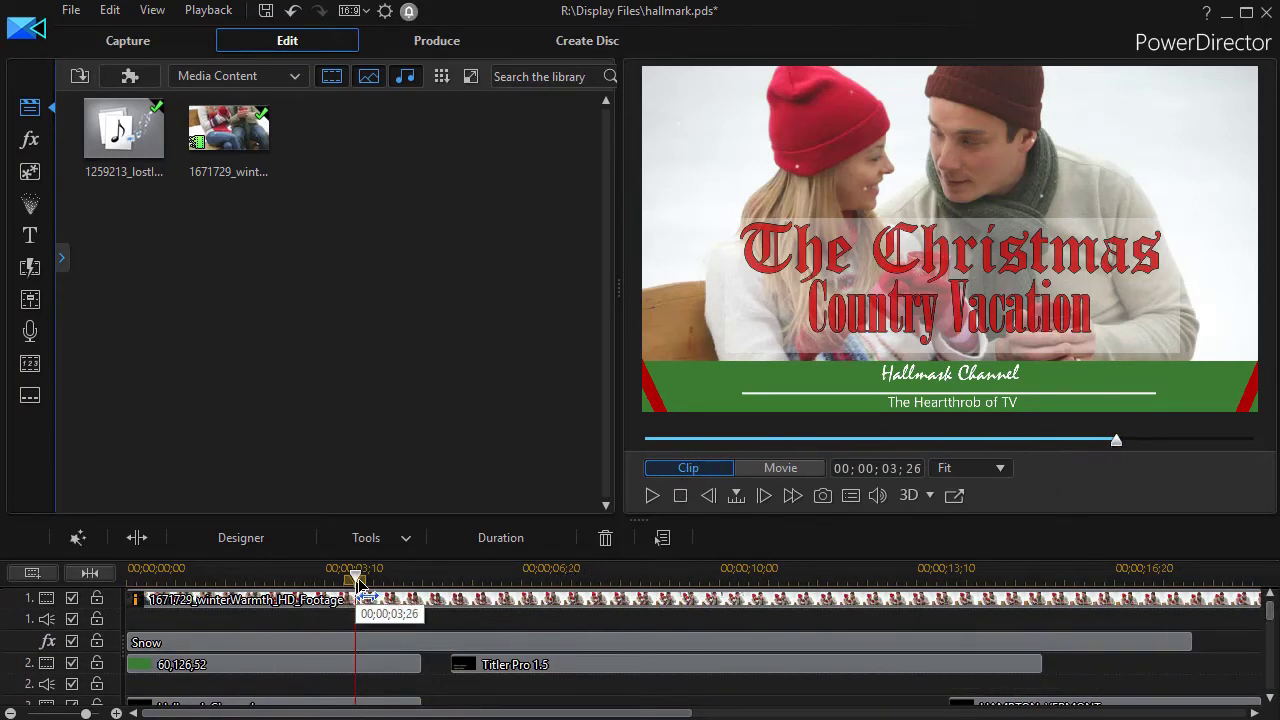
{"action": "left_click_drag", "start_coordinate": [357, 578], "coordinate": [608, 582]}
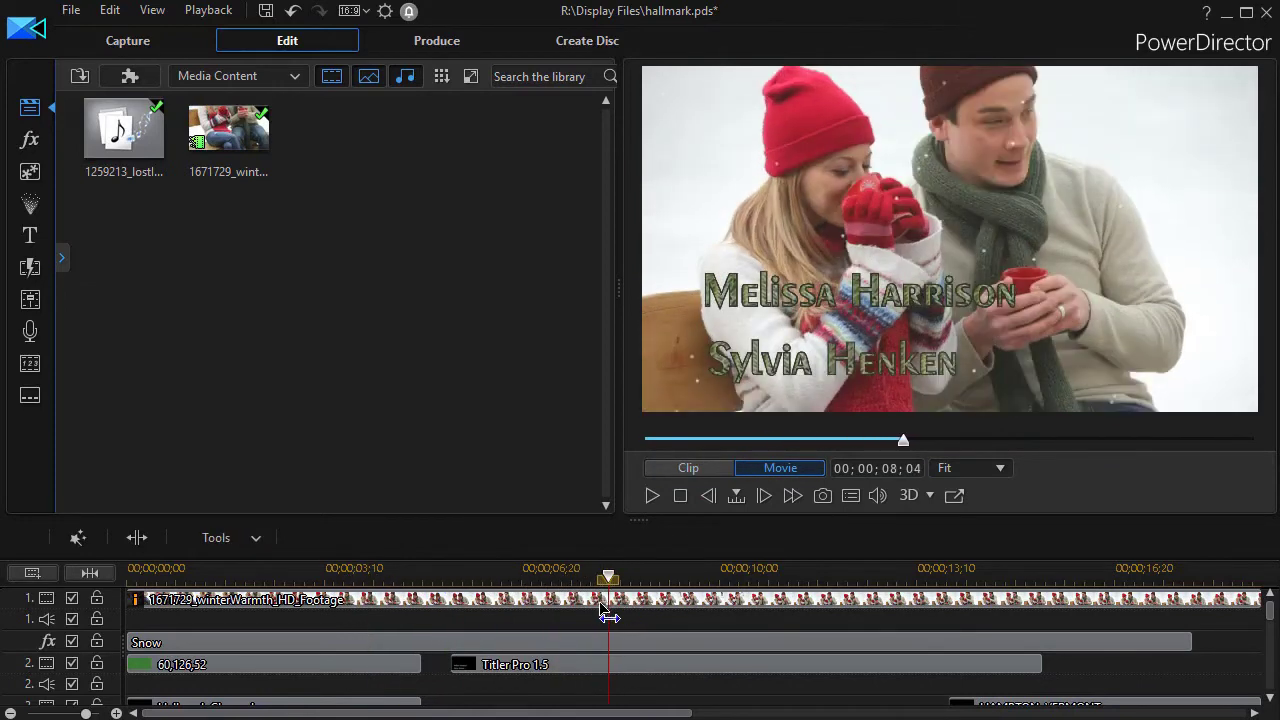
{"action": "left_click", "coordinate": [600, 602]}
{"action": "left_click", "coordinate": [757, 372]}
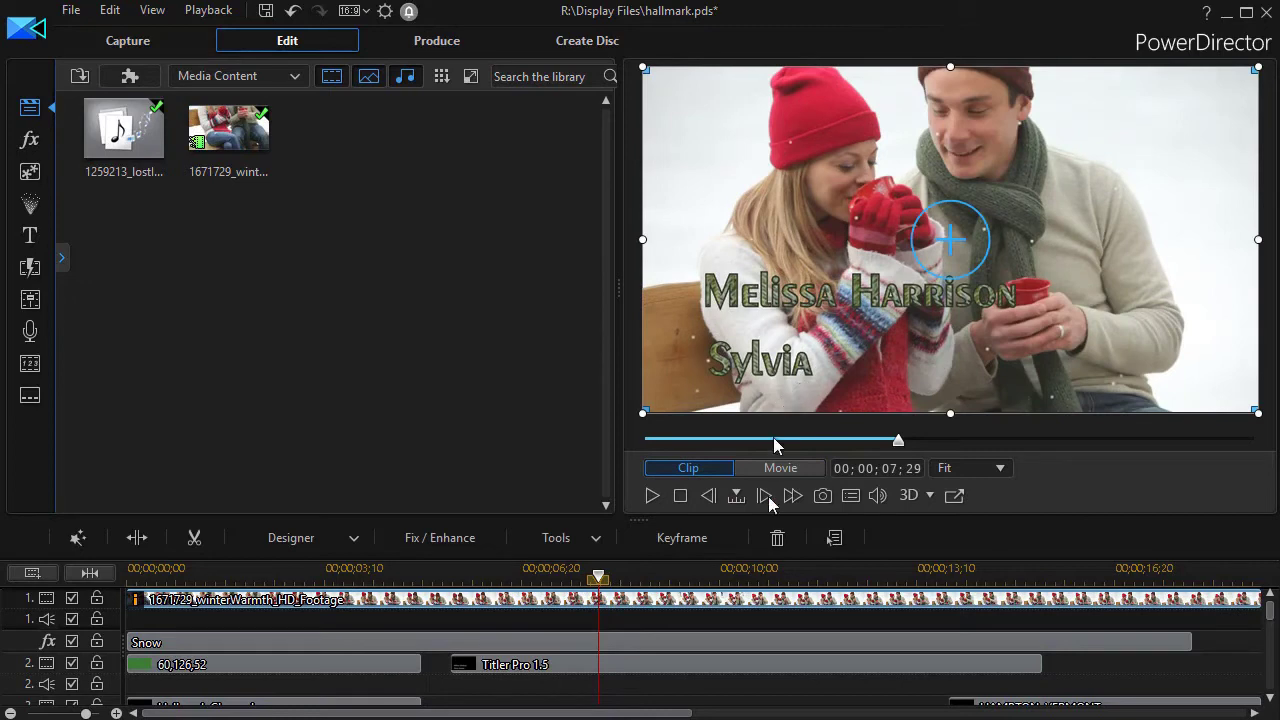
{"action": "left_click", "coordinate": [613, 662]}
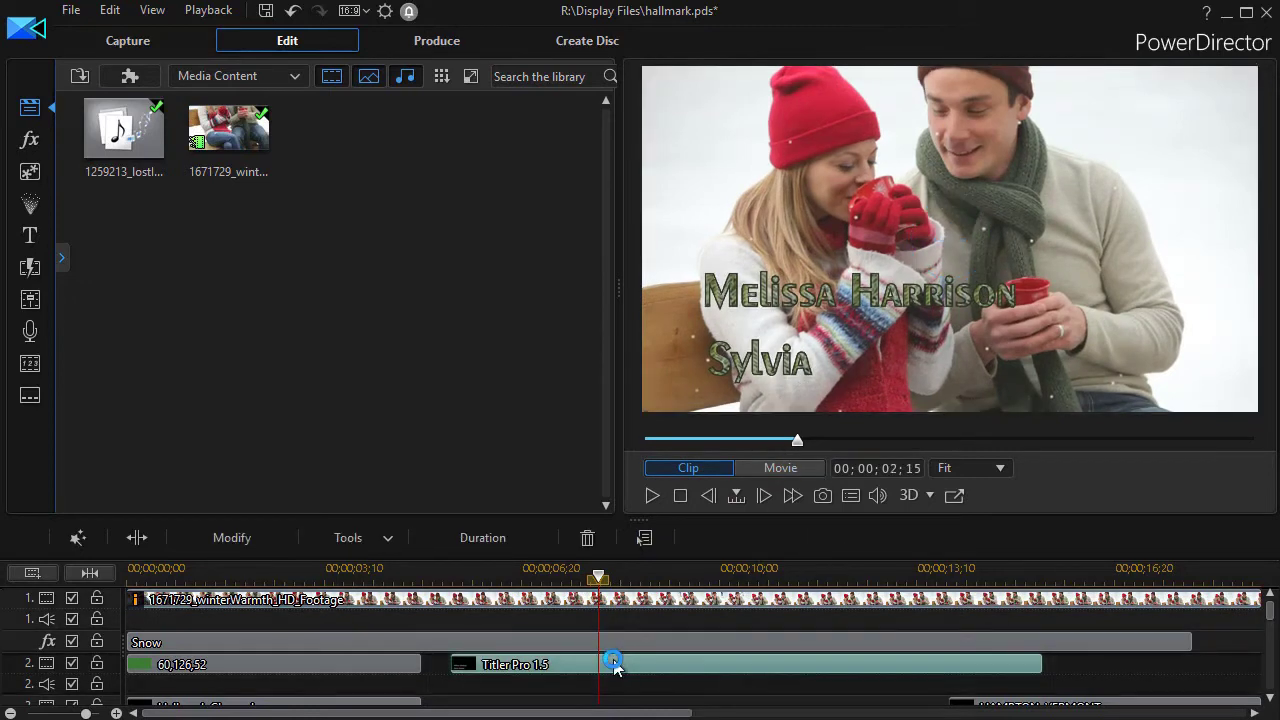
Step: Open the cast-name title in NewBlue Titler Pro and play its animation
{"action": "double_click", "coordinate": [613, 664]}
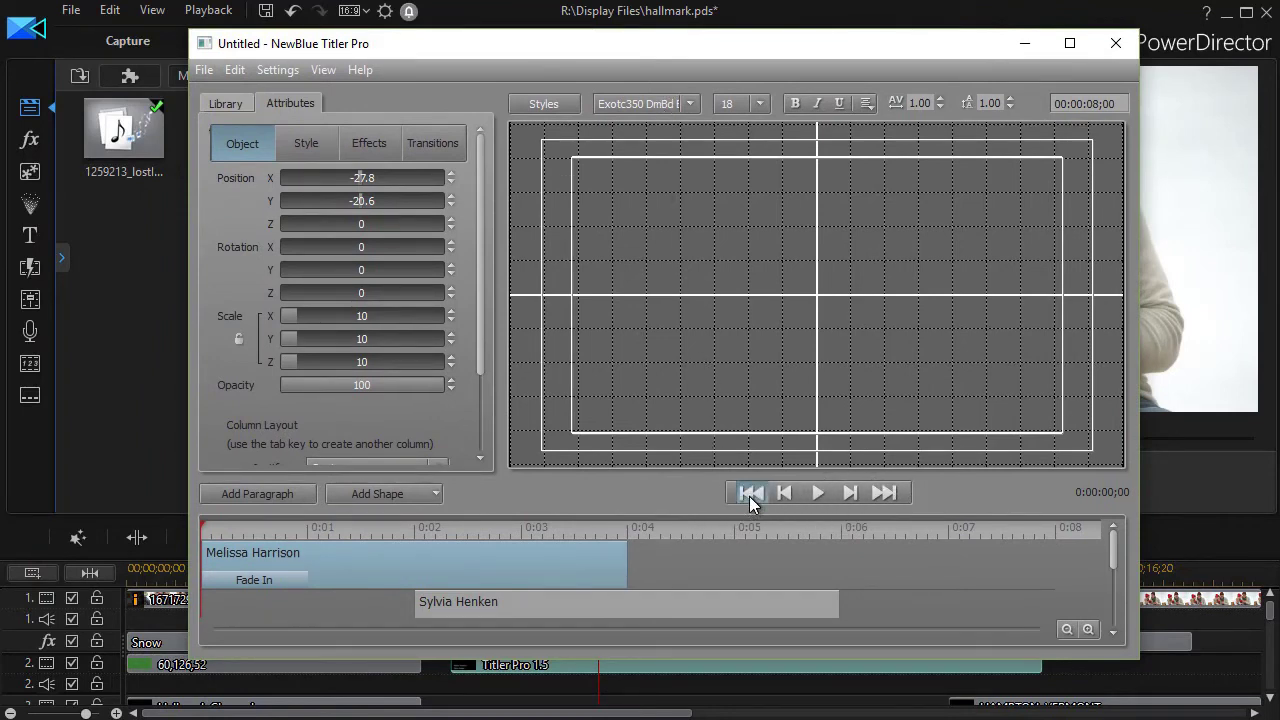
{"action": "left_click", "coordinate": [818, 492]}
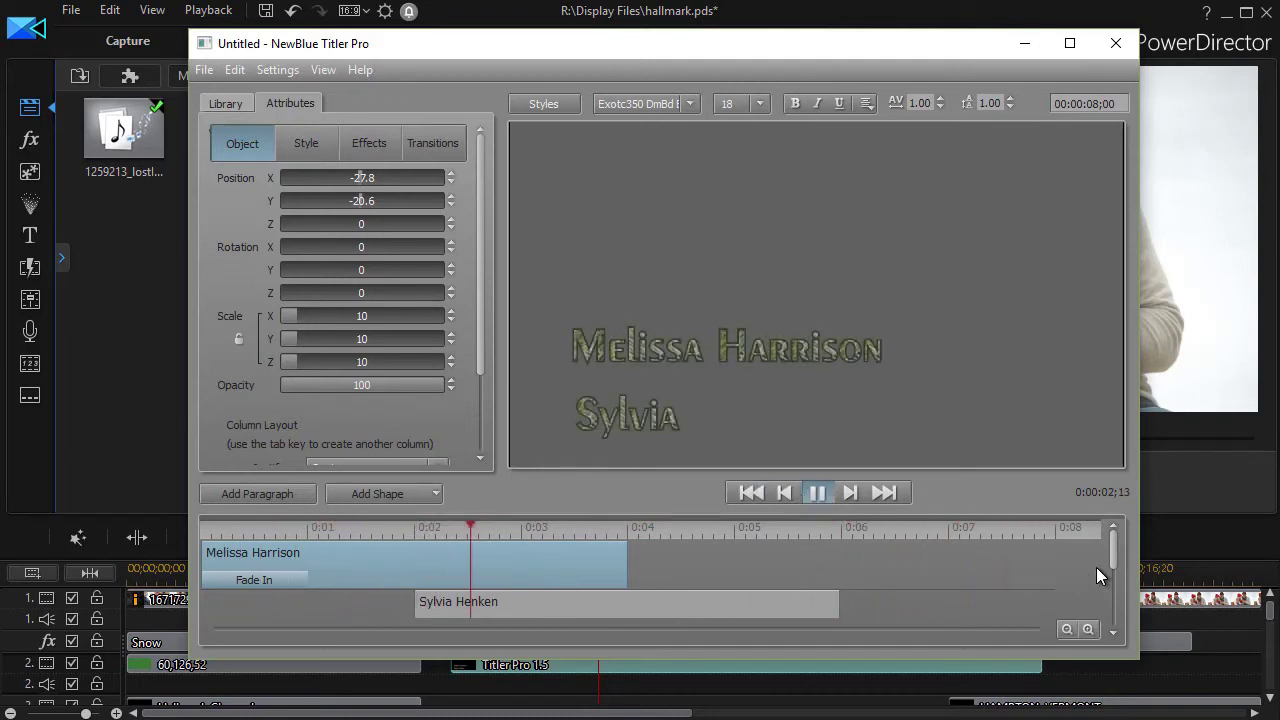
{"action": "mouse_move", "coordinate": [1115, 543]}
{"action": "left_mouse_down"}
{"action": "mouse_move", "coordinate": [1114, 580]}
{"action": "mouse_move", "coordinate": [1115, 533]}
{"action": "left_mouse_up"}
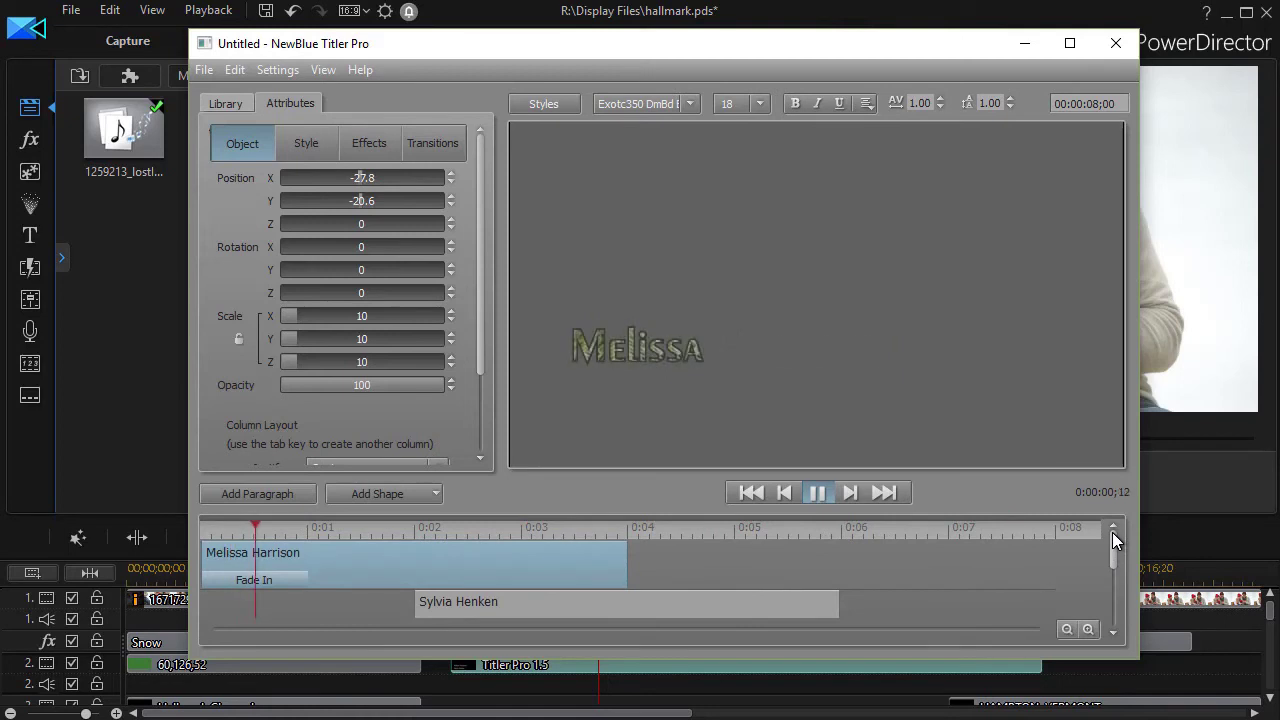
{"action": "left_click", "coordinate": [816, 492]}
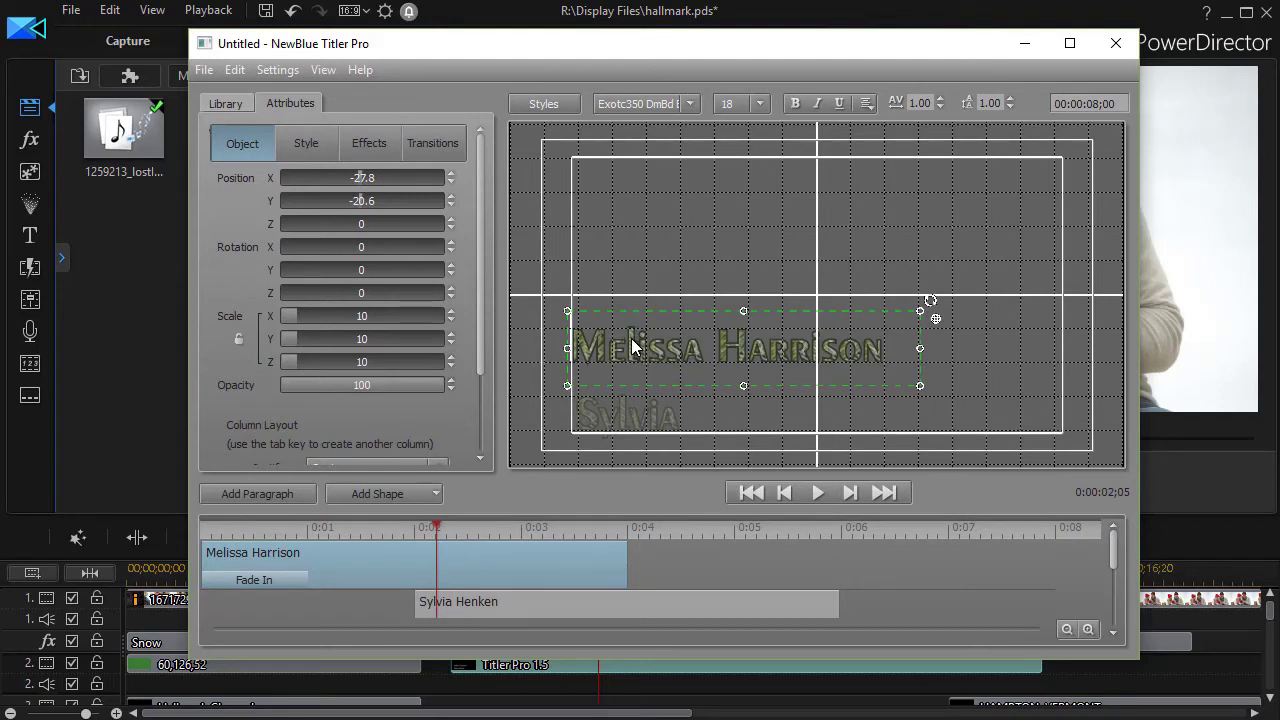
Step: Set the text's 3D Face to the green2.PNG texture and close the titler
{"action": "left_click", "coordinate": [308, 145]}
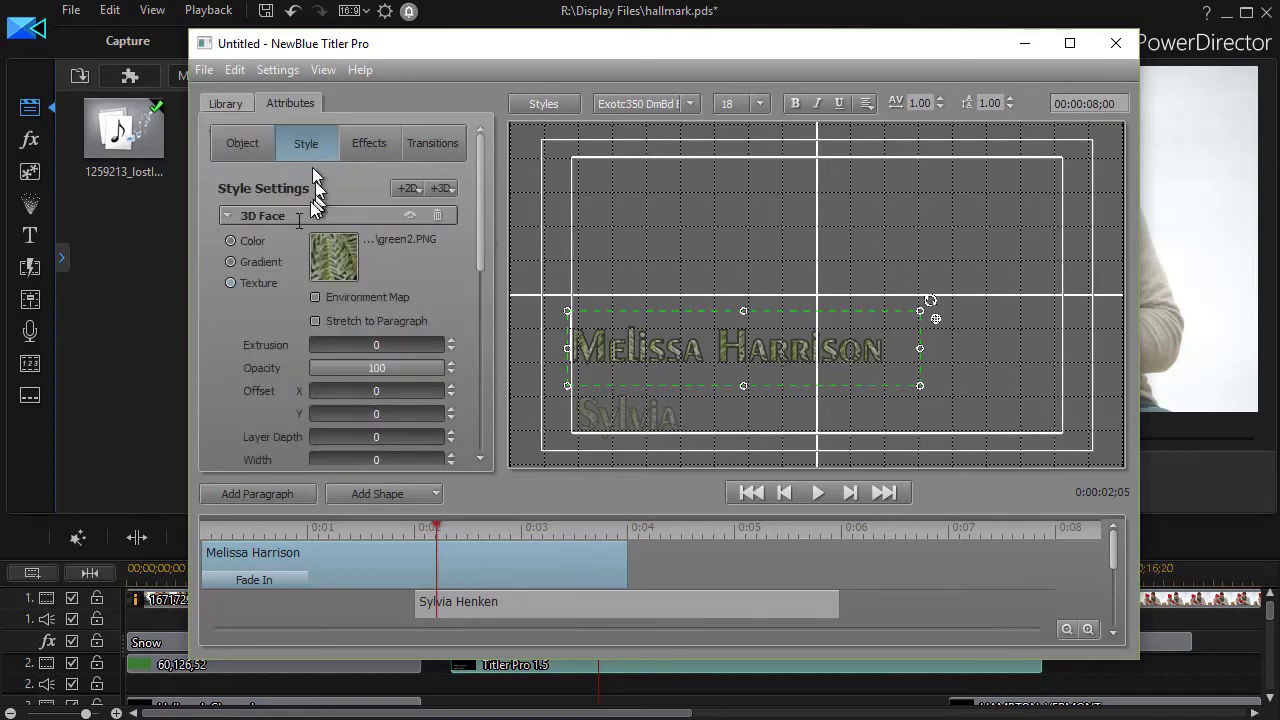
{"action": "left_click", "coordinate": [231, 283]}
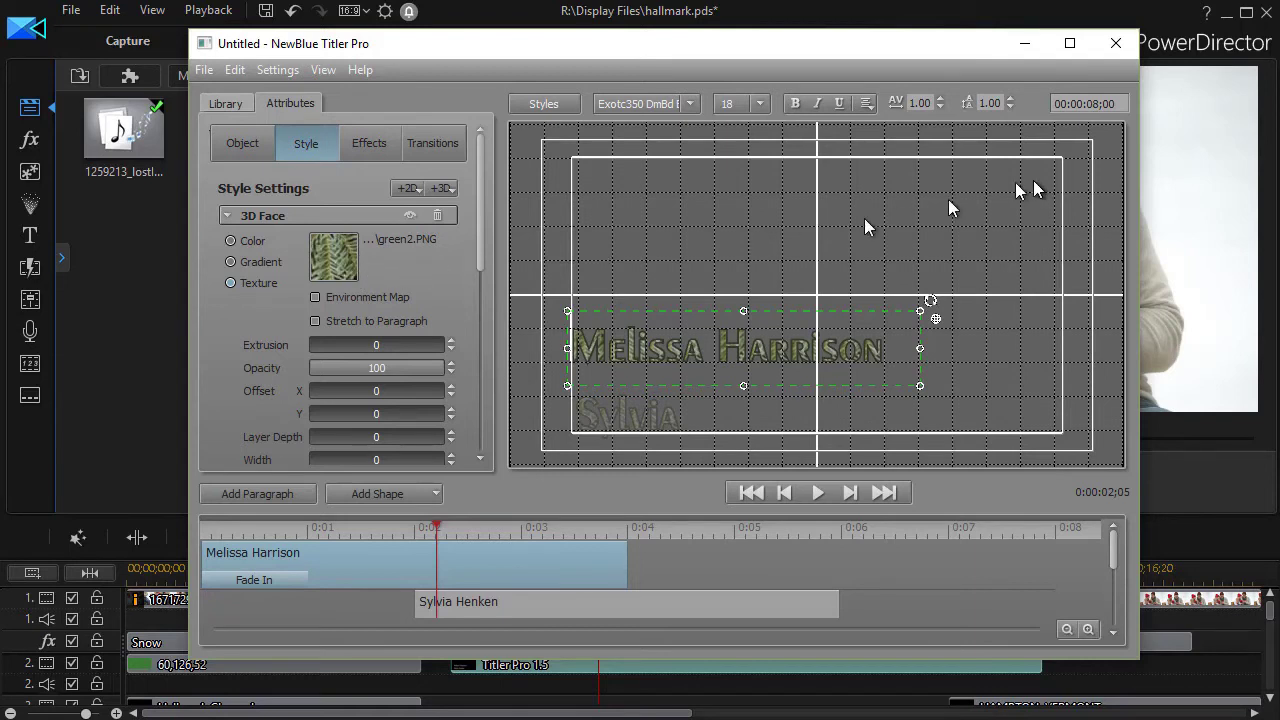
{"action": "left_click", "coordinate": [1115, 47]}
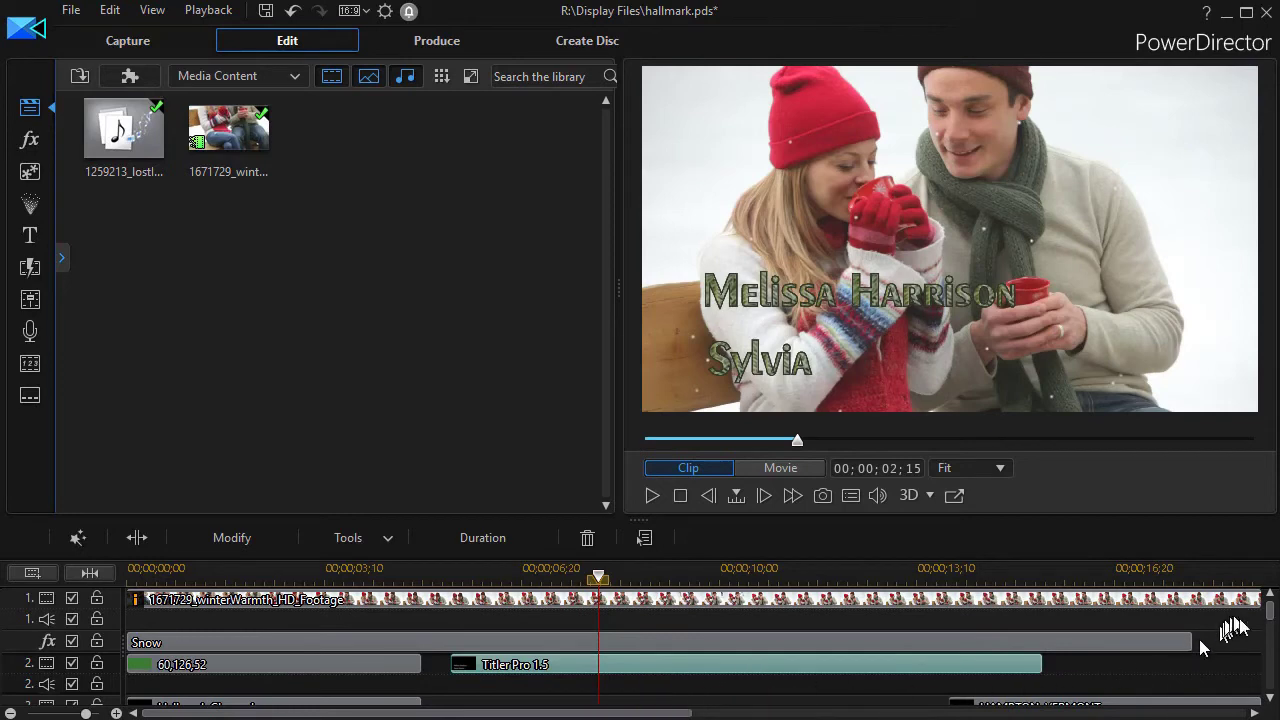
Step: Move the preview to 09;08 for the HAMPTON, VERMONT caption and show the lostInYou .wav track
{"action": "scroll", "coordinate": [1265, 622], "scroll_direction": "down", "scroll_amount": 2}
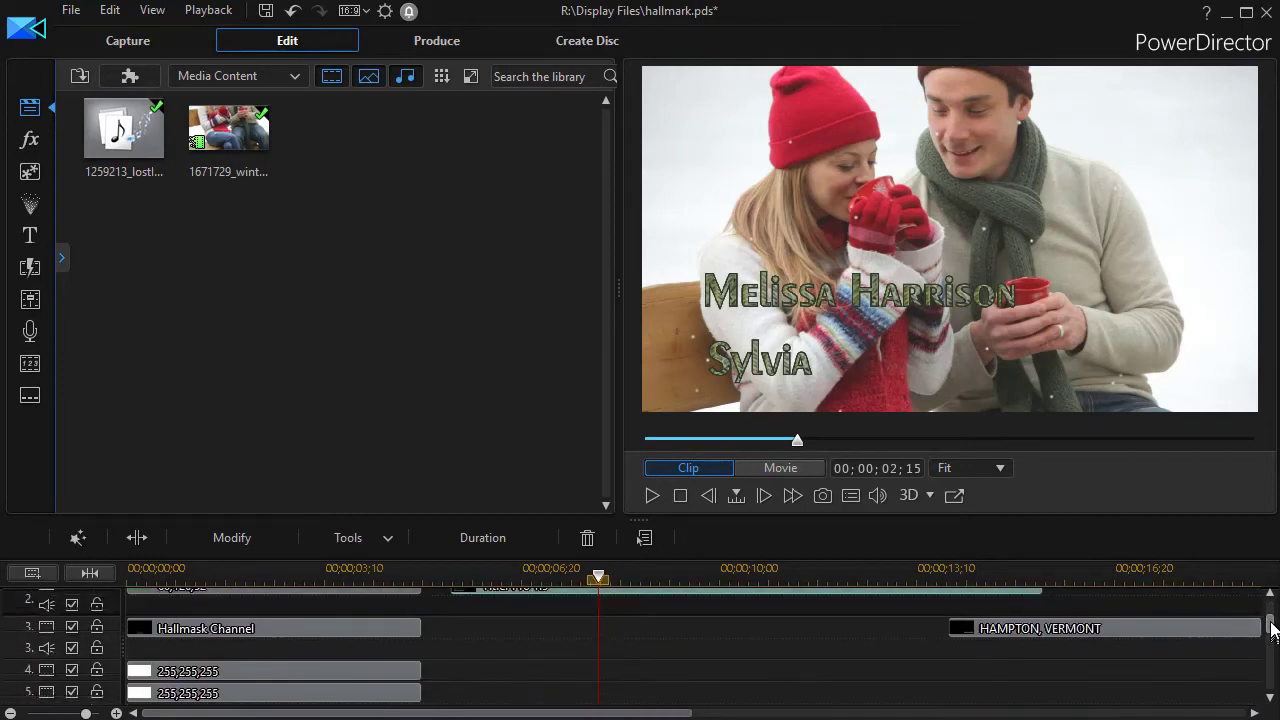
{"action": "left_click_drag", "start_coordinate": [797, 440], "coordinate": [1188, 476]}
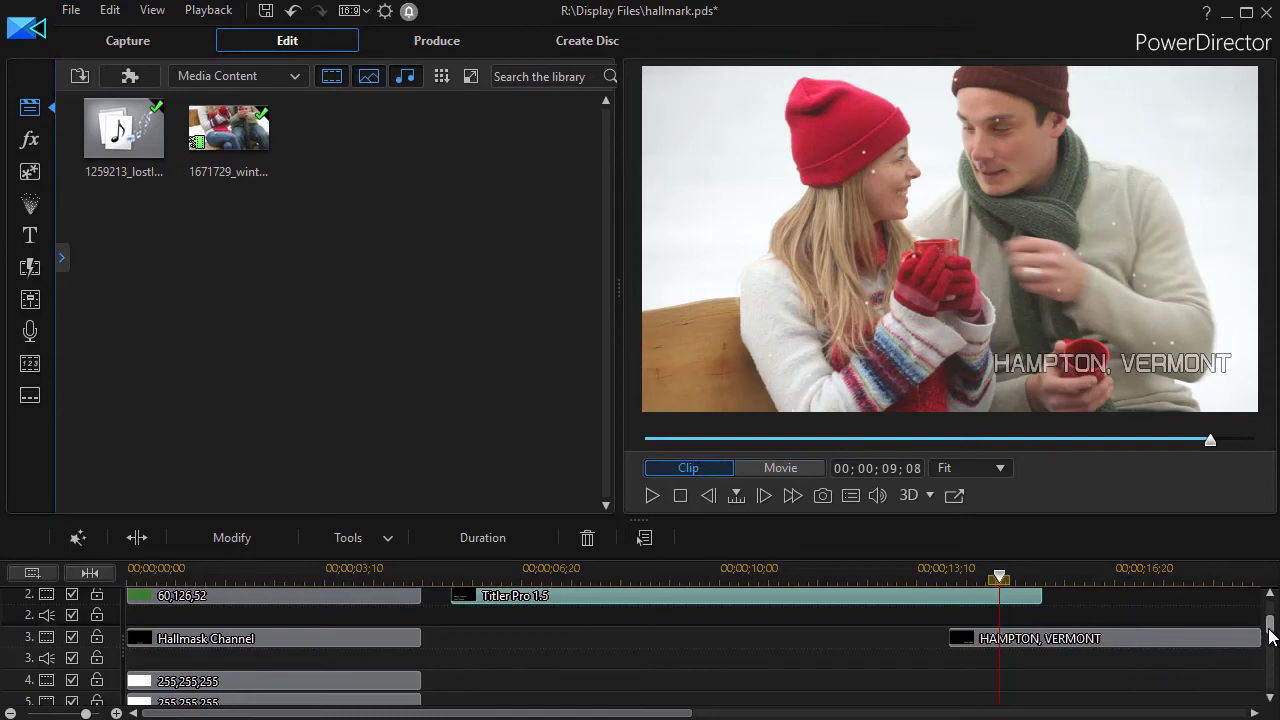
{"action": "left_click_drag", "start_coordinate": [1275, 636], "coordinate": [1274, 683]}
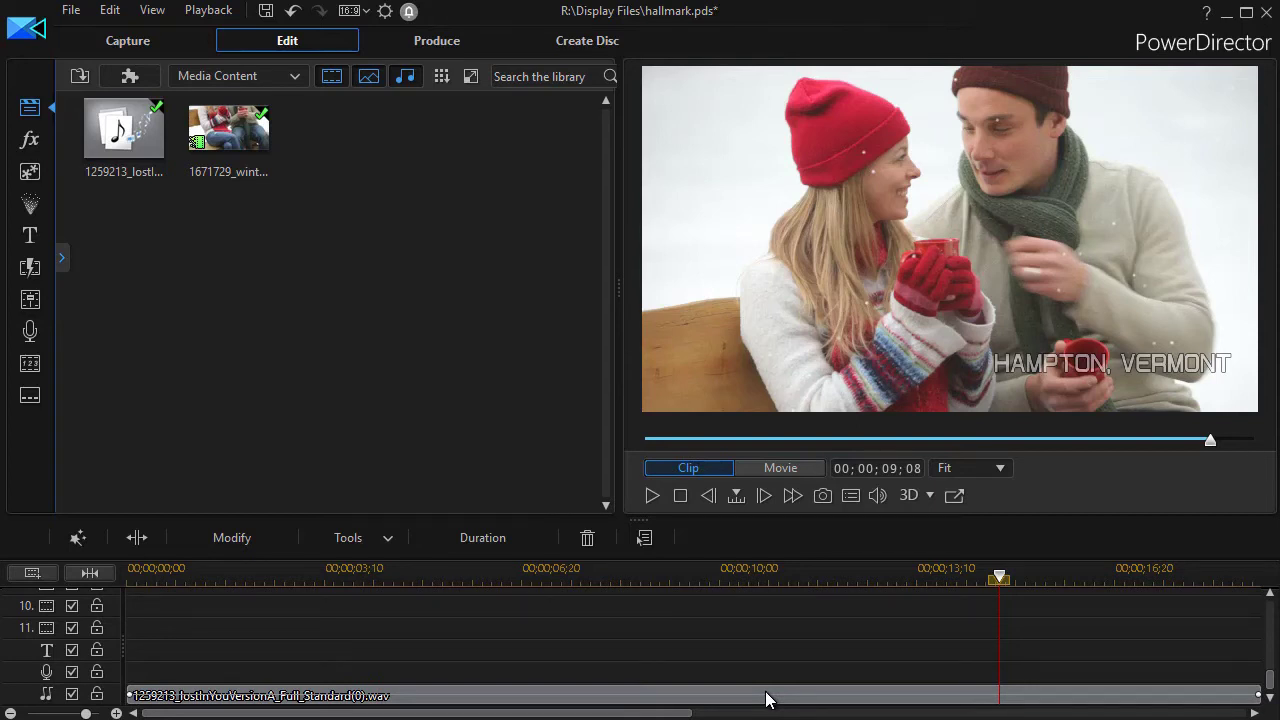
Step: Scroll the timeline to show the winterWarmth clip ending at 00;19;05 on track 1
{"action": "left_click_drag", "start_coordinate": [729, 710], "coordinate": [912, 710]}
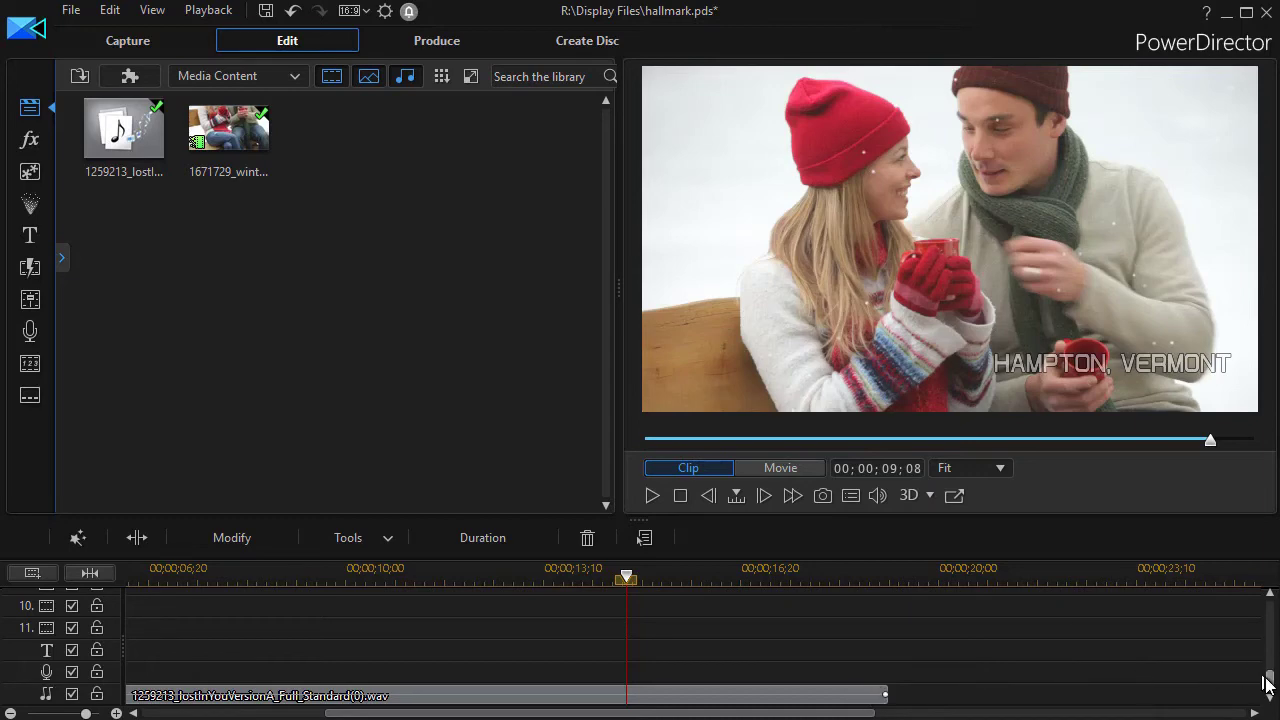
{"action": "left_click_drag", "start_coordinate": [1270, 686], "coordinate": [1270, 605]}
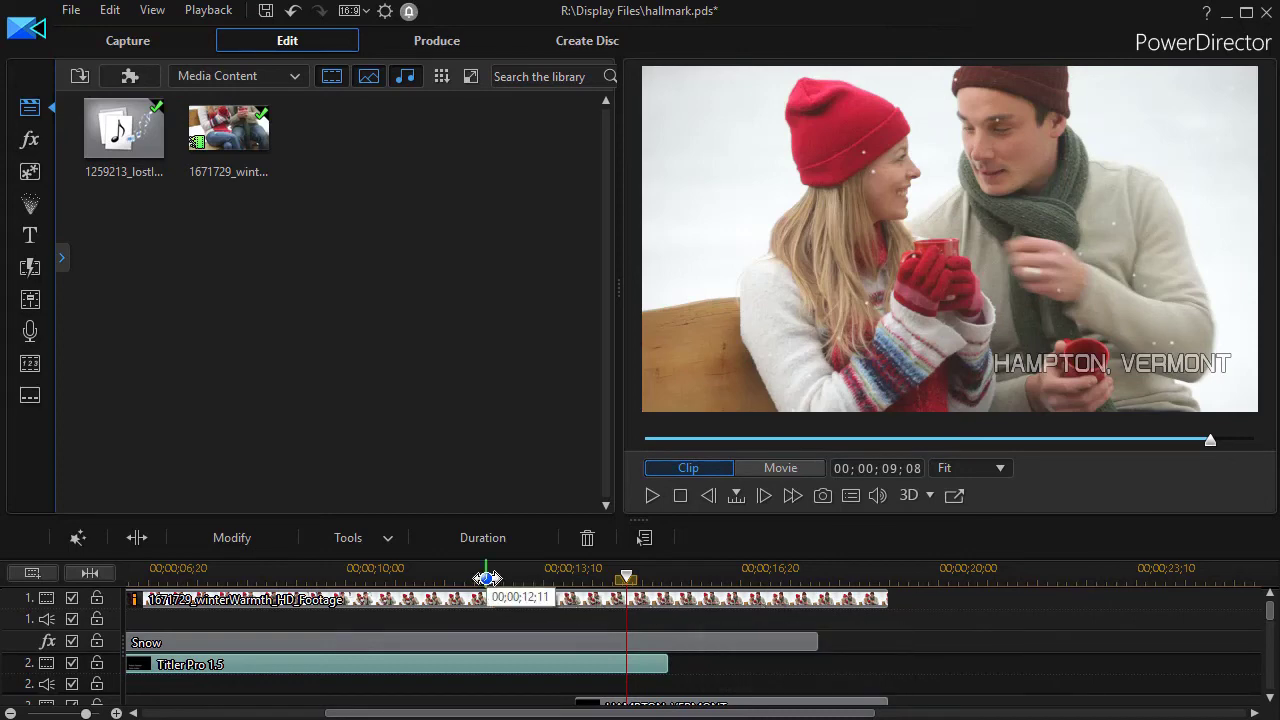
Step: Open the Video Speed Designer for the winterWarmth footage, showing 0.939 speed and 19;05 duration
{"action": "left_click", "coordinate": [135, 604]}
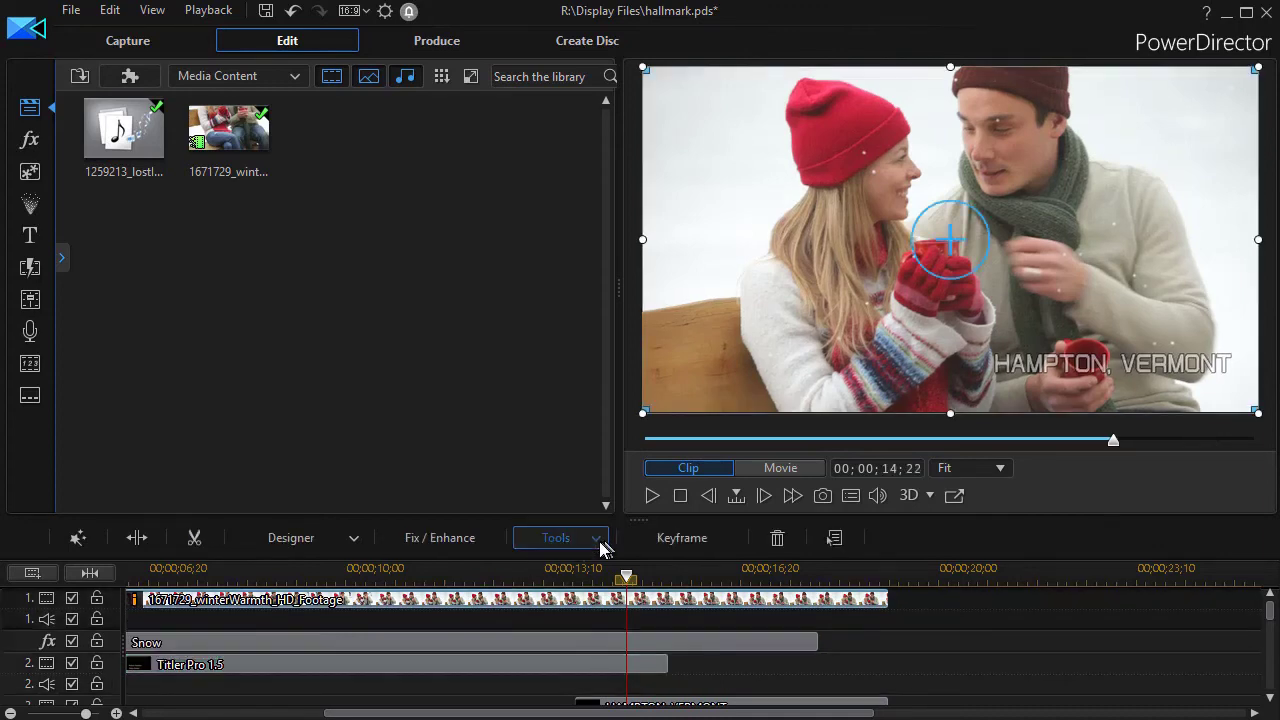
{"action": "left_click", "coordinate": [600, 540]}
{"action": "left_click", "coordinate": [600, 566]}
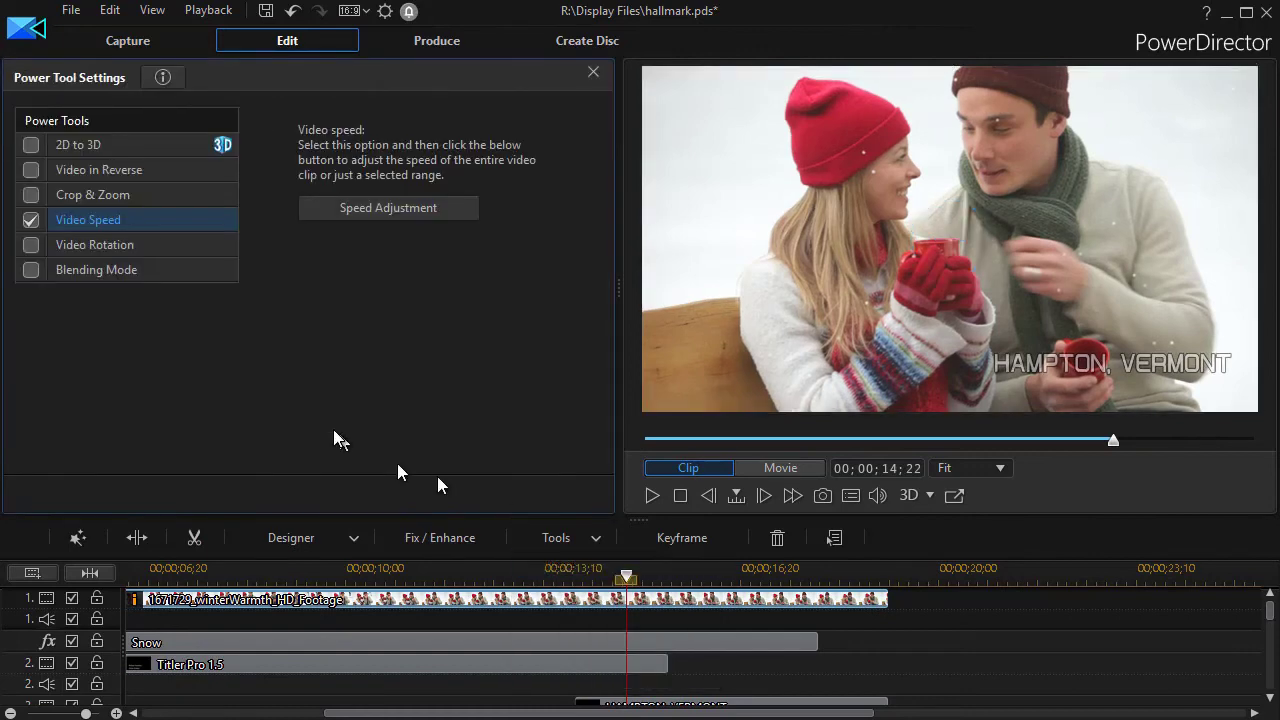
{"action": "left_click", "coordinate": [384, 214]}
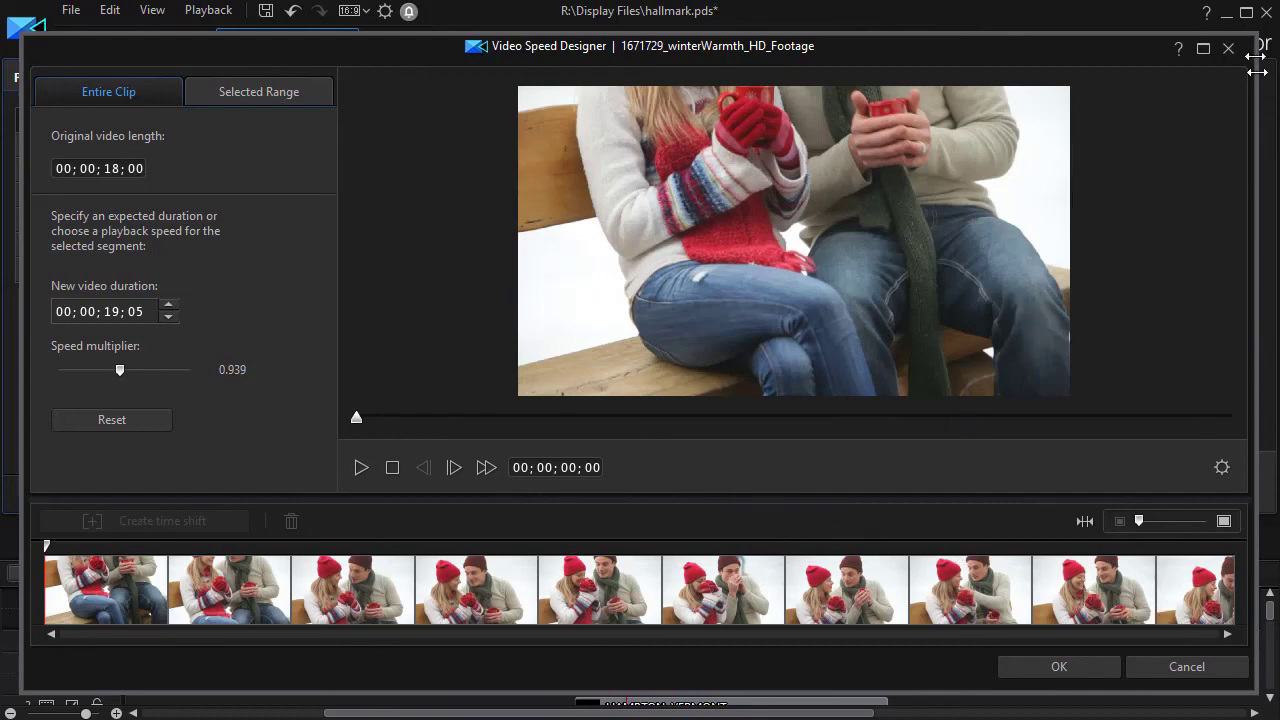
Step: Close the Video Speed Designer and widen the preview pane beside the Power Tool Settings
{"action": "left_click", "coordinate": [1227, 48]}
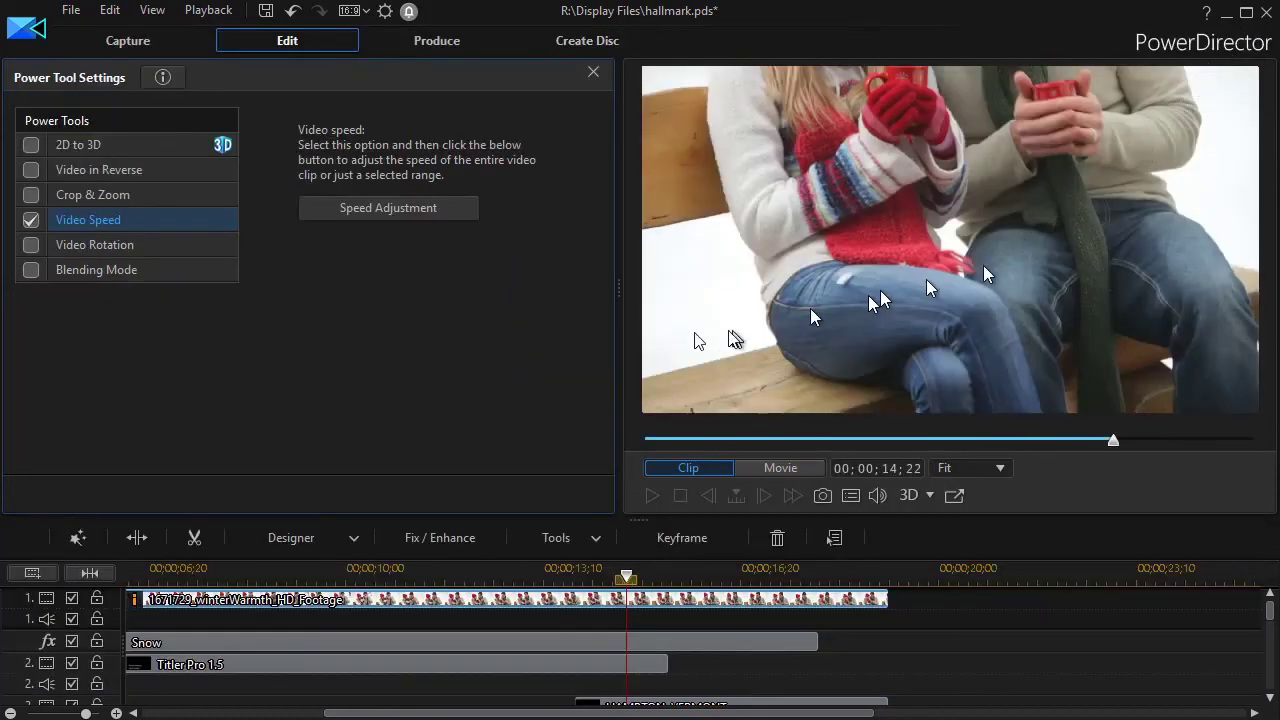
{"action": "left_click_drag", "start_coordinate": [617, 283], "coordinate": [220, 351]}
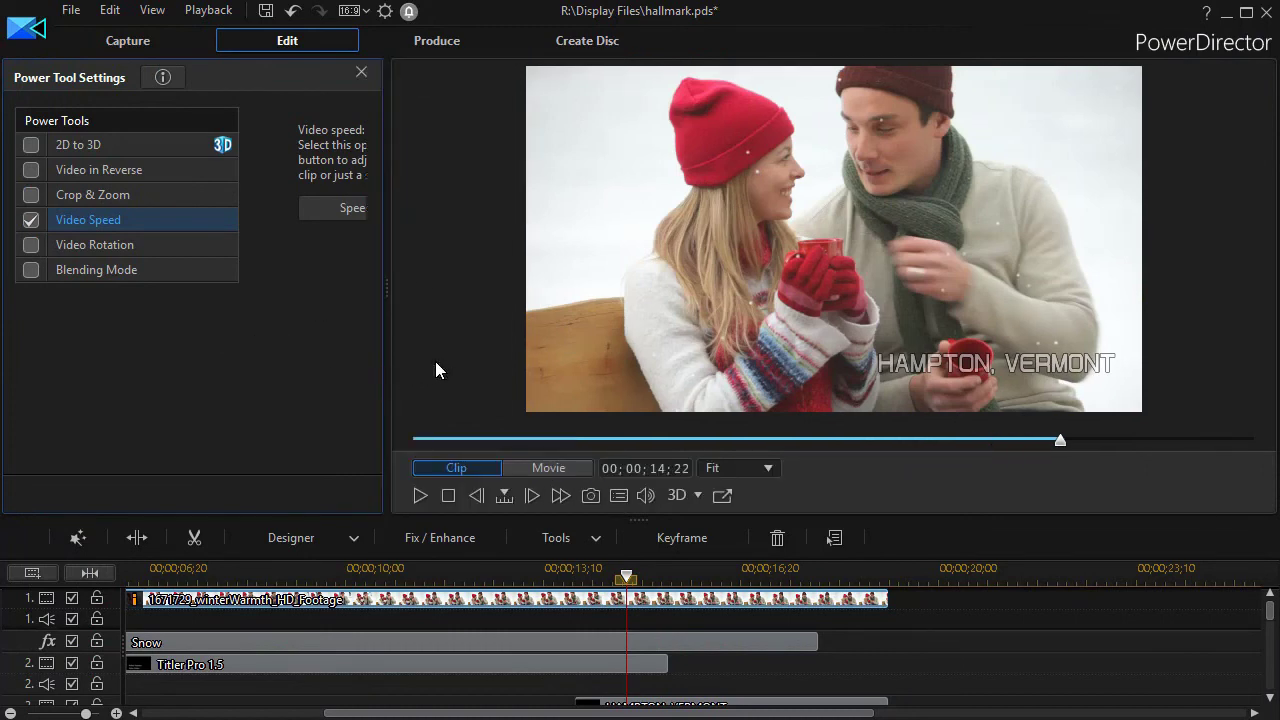